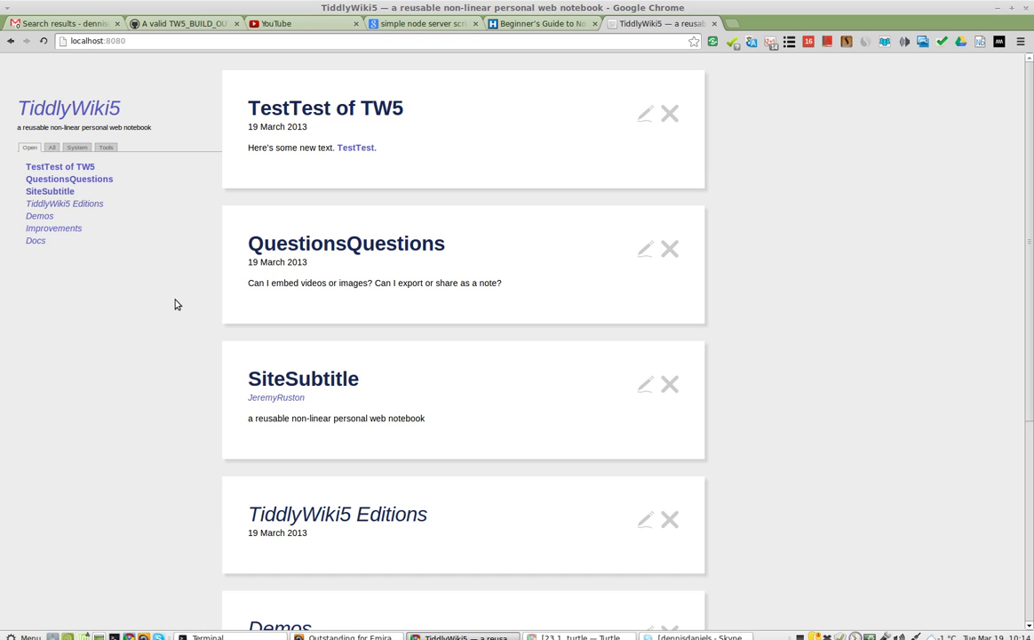
Step: Scroll the Terminal server log back to the ./serve.sh command on port 8080 and highlight it
scroll(175, 305, "down", 2)
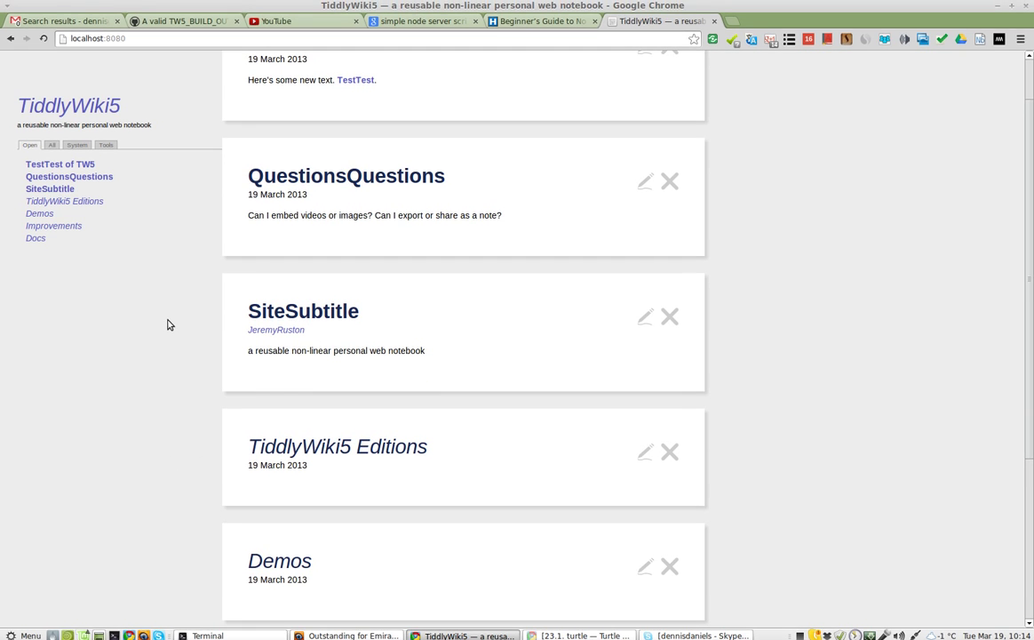
scroll(138, 355, "up", 2)
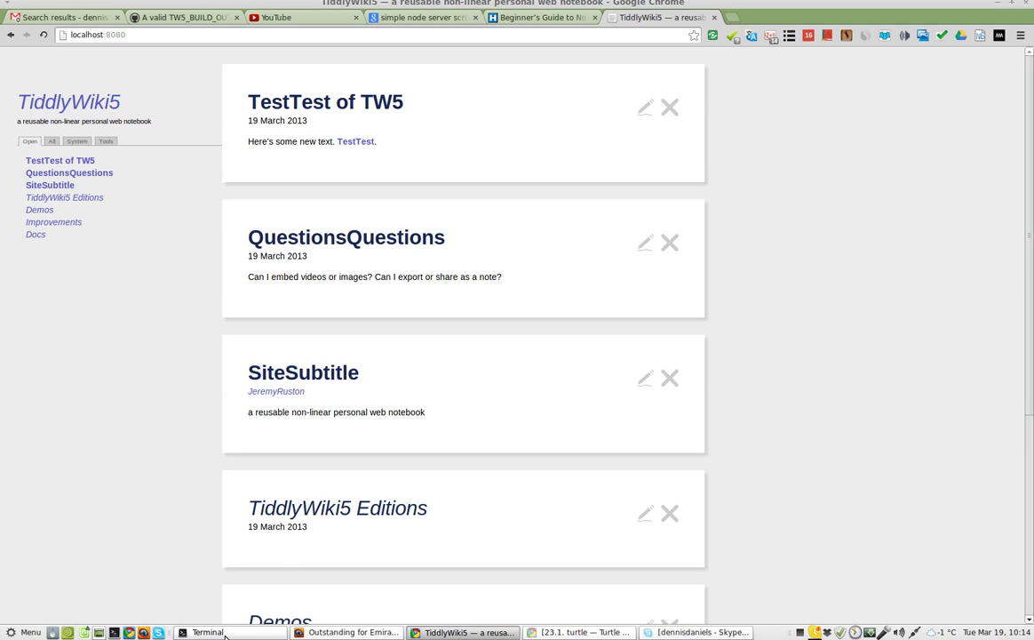
left_click(224, 632)
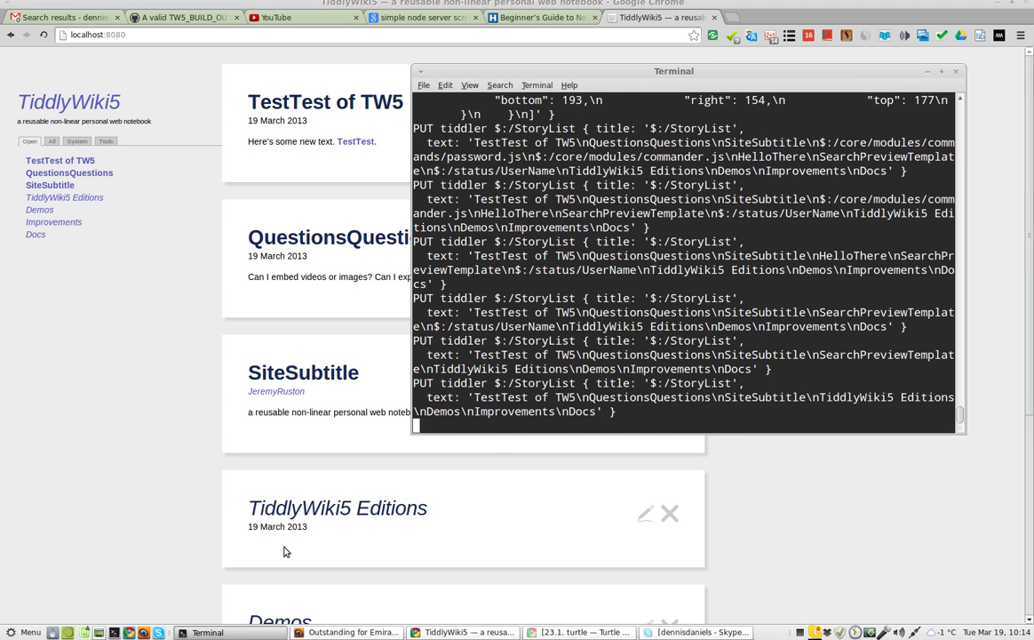
scroll(650, 410, "up", 5)
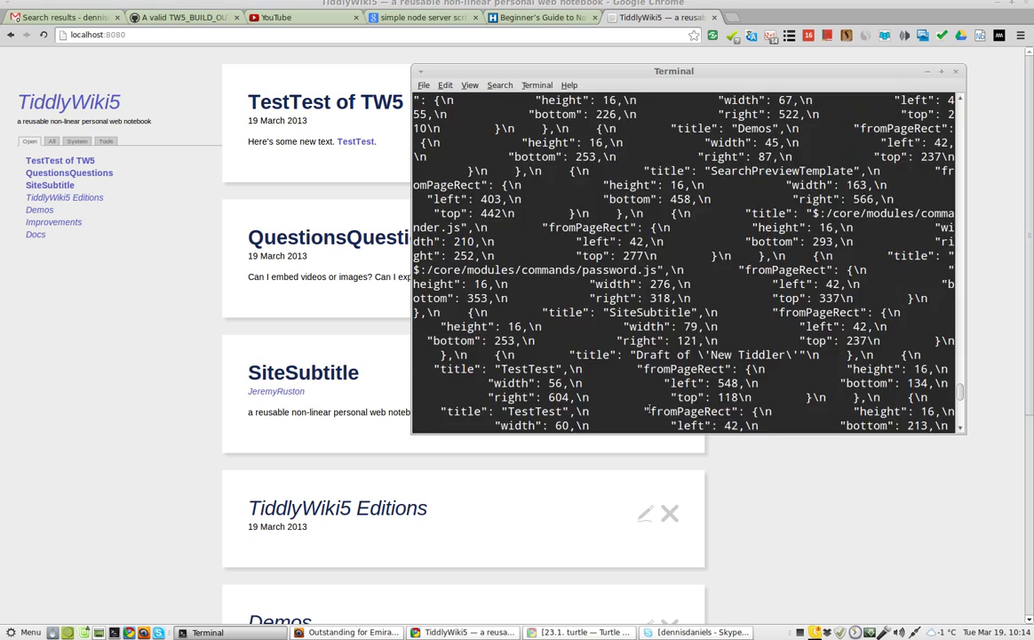
scroll(649, 409, "up", 5)
scroll(649, 408, "up", 5)
scroll(650, 408, "up", 5)
scroll(649, 409, "up", 5)
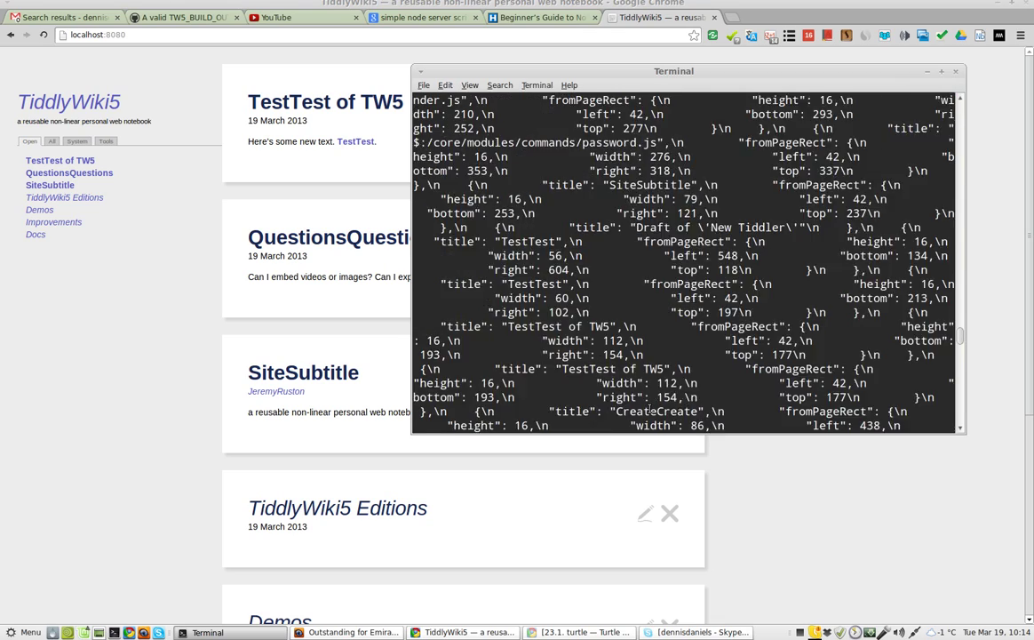
scroll(650, 408, "up", 5)
left_click_drag(961, 332, 947, 117)
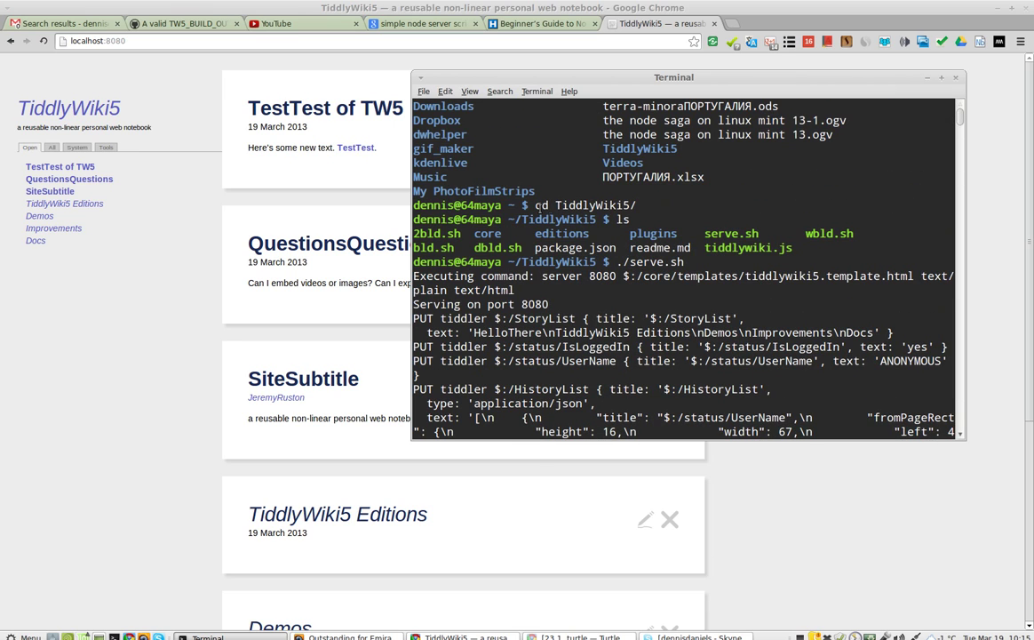
left_click_drag(620, 261, 686, 261)
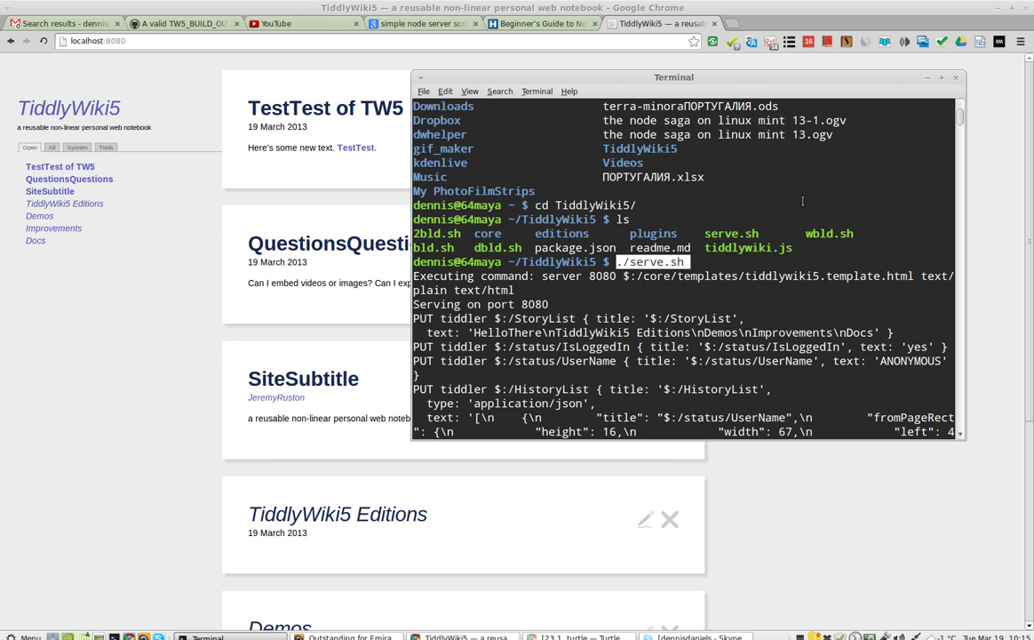
Step: Hide the Terminal and put TestTest of TW5 and QuestionsQuestions into edit mode
left_click(926, 78)
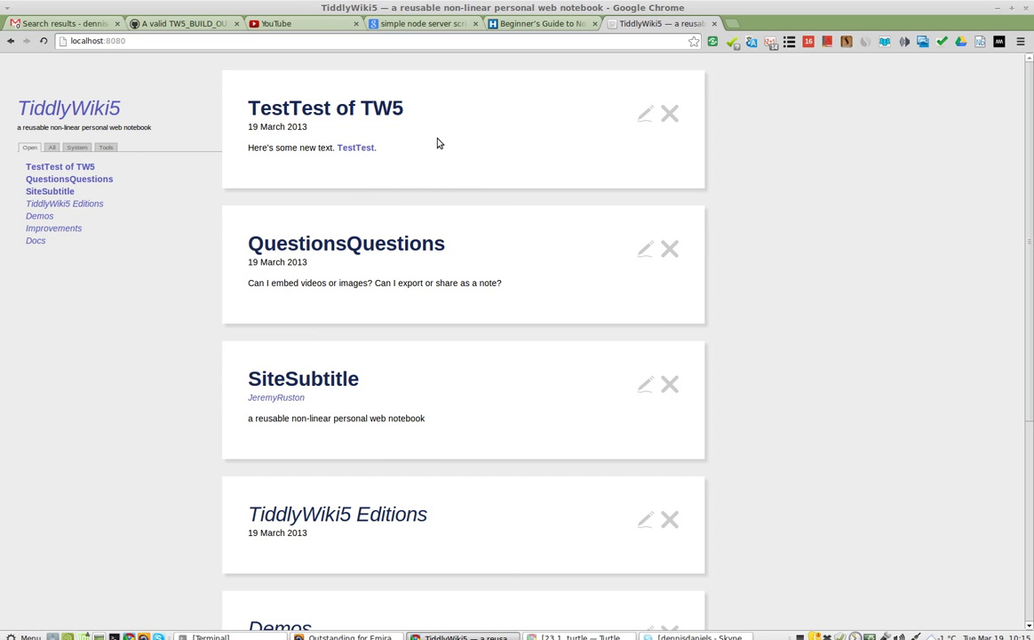
left_click(644, 113)
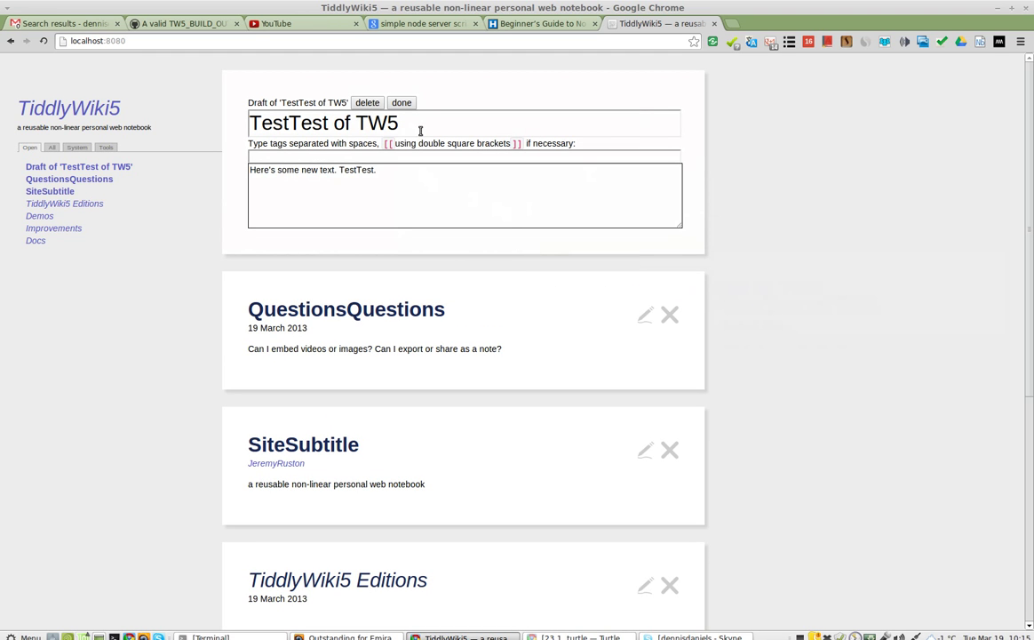
left_click(643, 315)
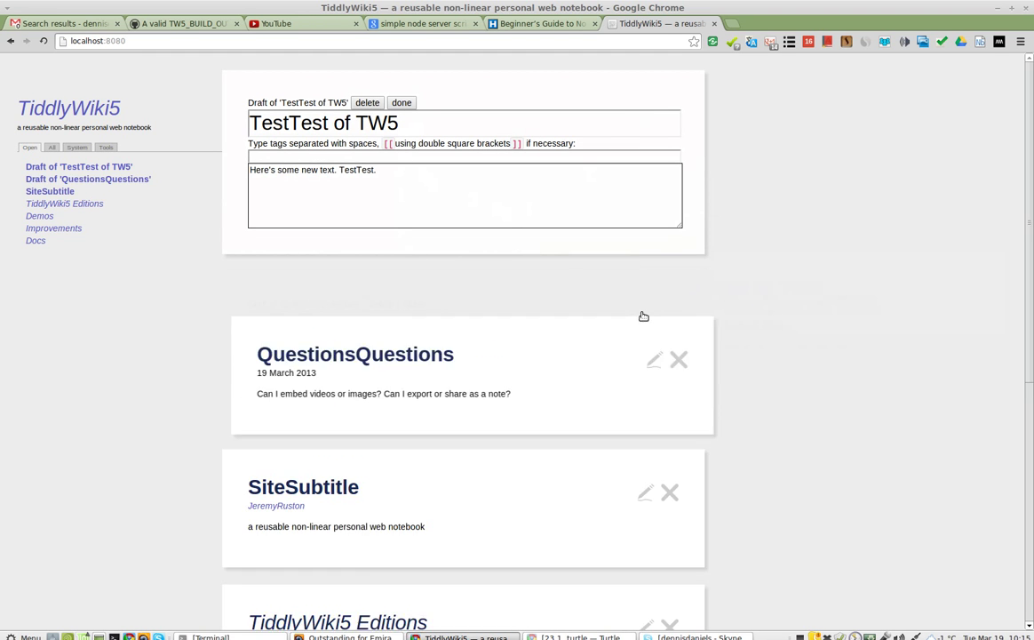
Step: Add the lines 'Where is the search?' and 'WikiWiki is a new tag.' to QuestionsQuestions
left_click(462, 383)
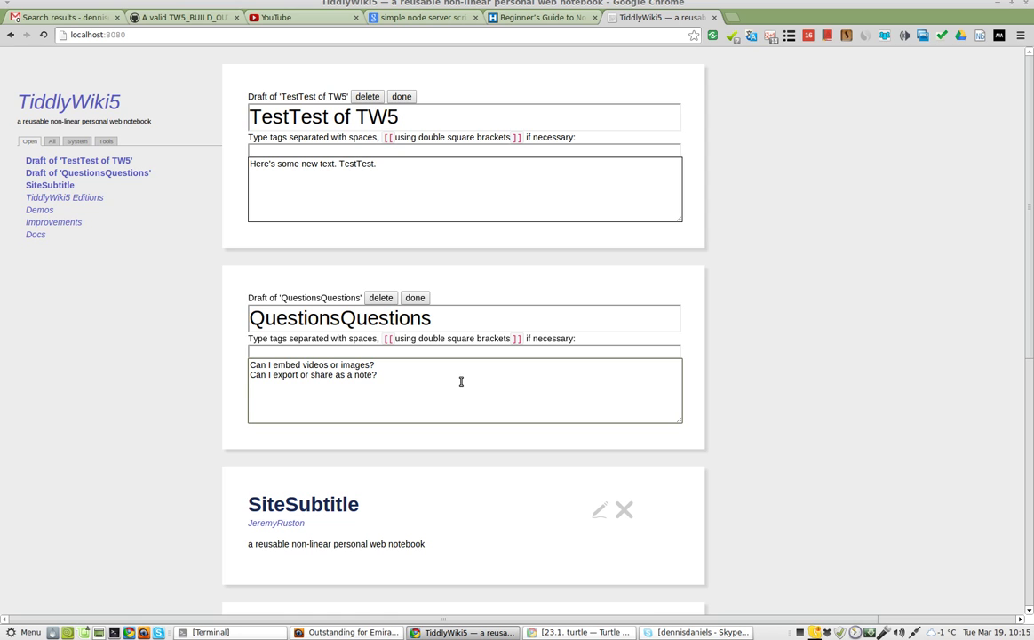
type("Where")
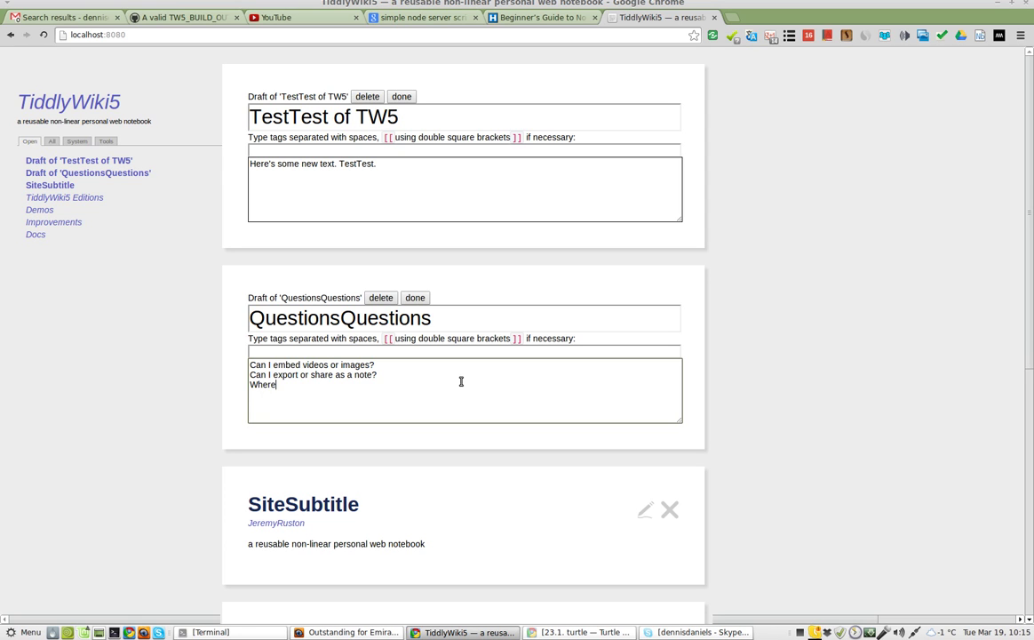
type(" is the se")
type("arch")
type("?")
key("Return")
type("WikiW")
type("iki is ")
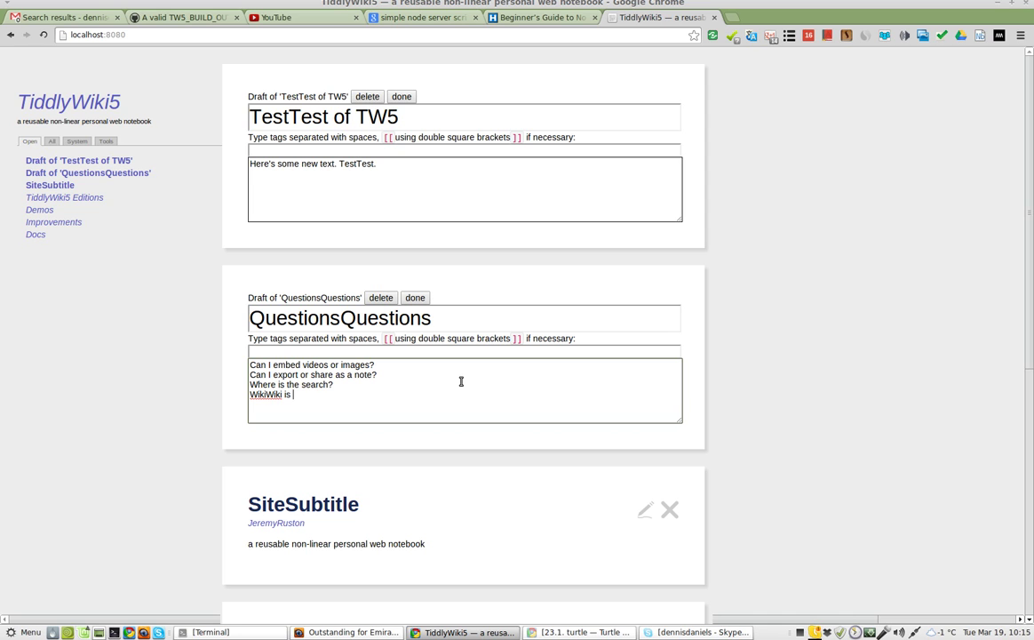
type("a new tag.")
Step: Add the question asking for the hot key for the 'done' button, without using the mouse
key("Return")
type("W")
type("hat's")
key("BackSpace")
type("s the hot")
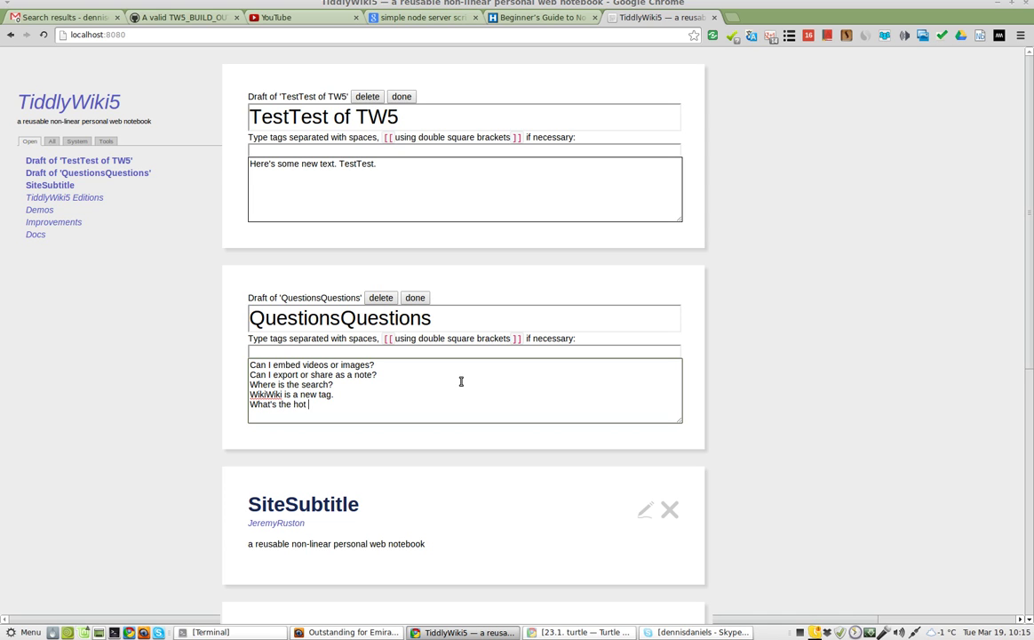
type(" key for ")
type("the '")
type("done' ")
type("button. ")
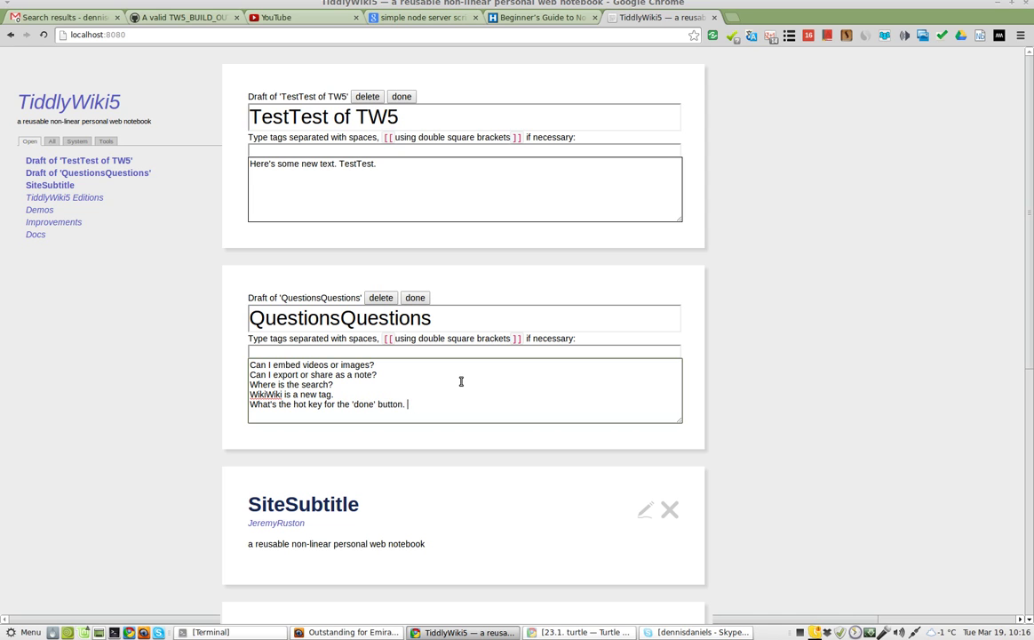
type("(I don't ")
type("want to use the mou")
type("se.)")
key("Return")
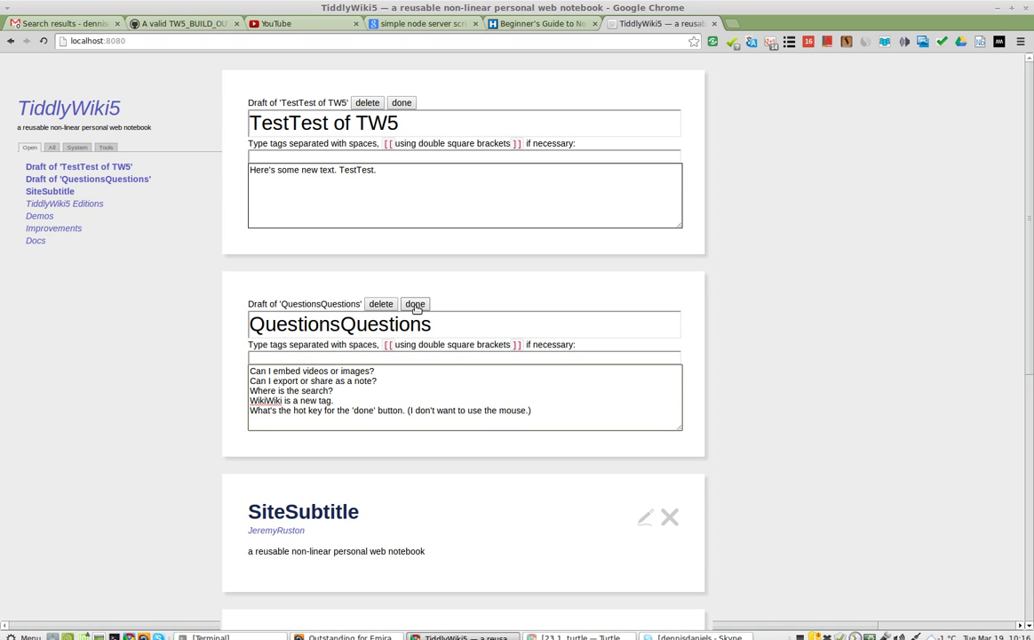
Step: Save QuestionsQuestions, then edit and delete the SiteSubtitle tiddler
left_click(415, 305)
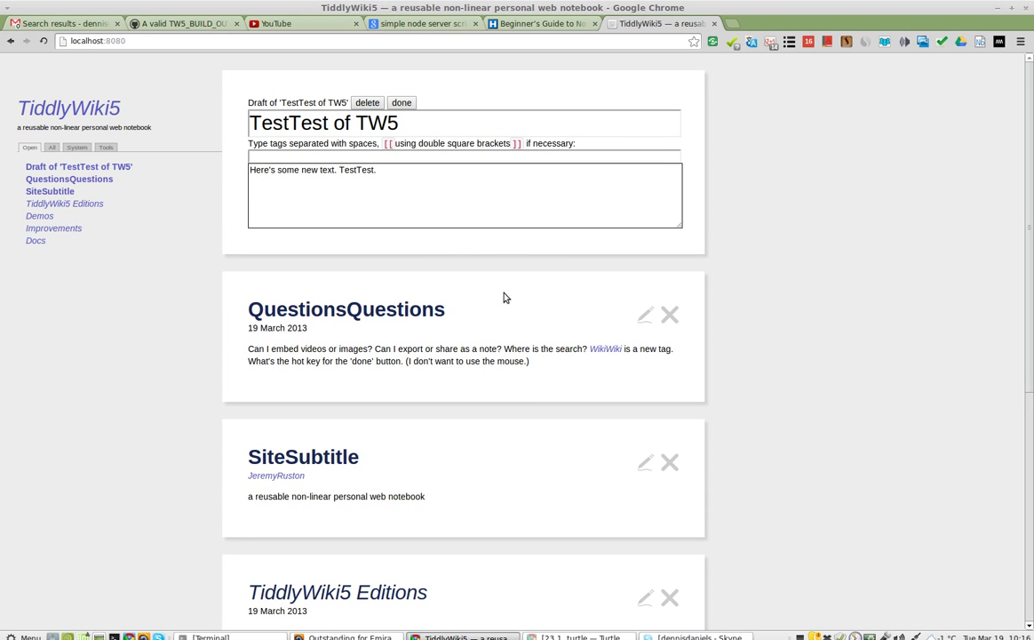
left_click(507, 200)
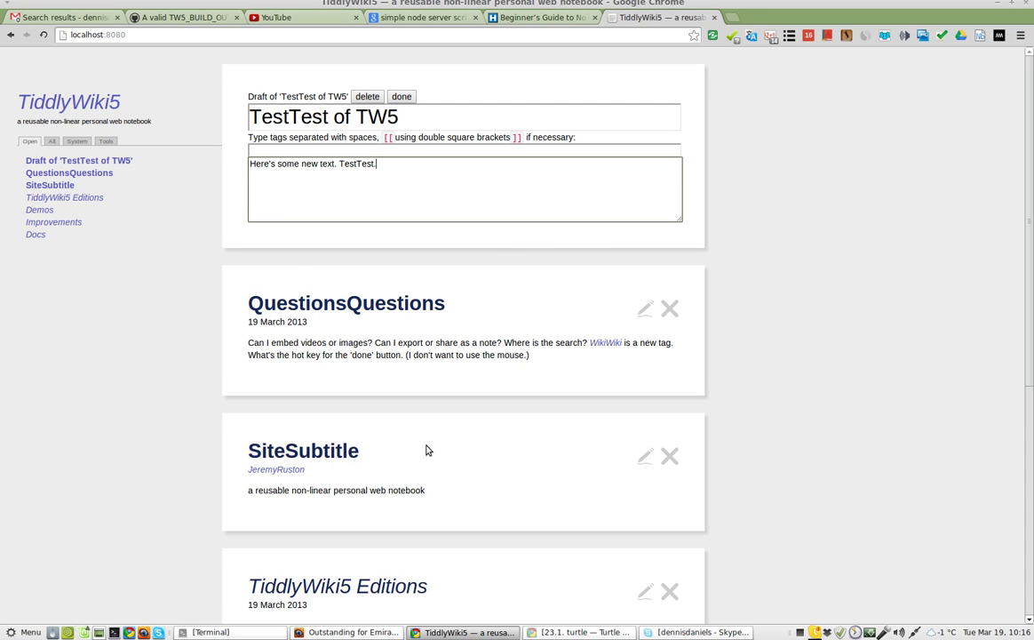
left_click(644, 459)
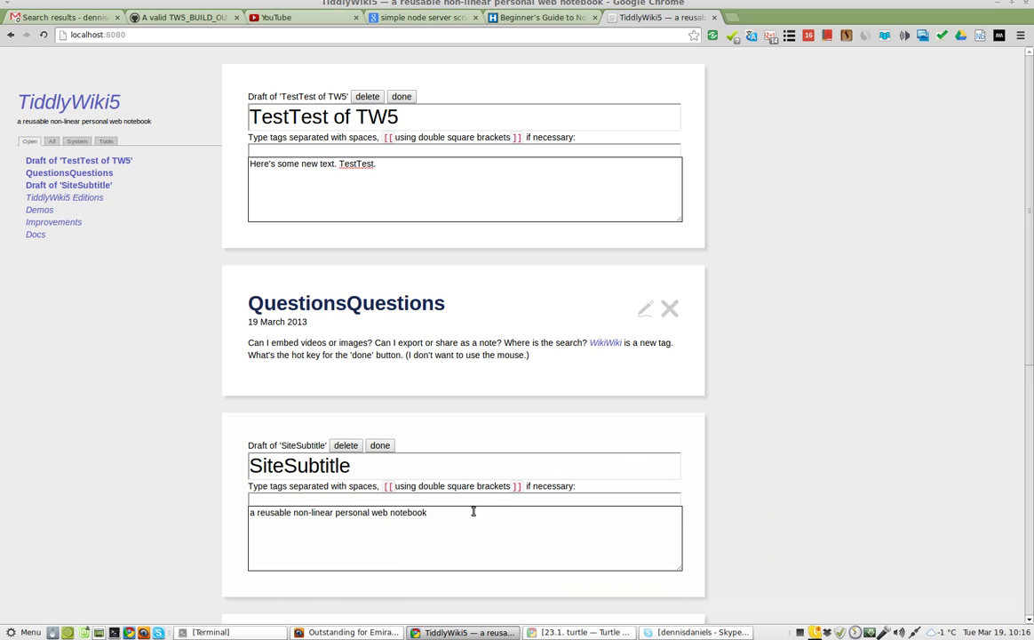
triple_click(478, 512)
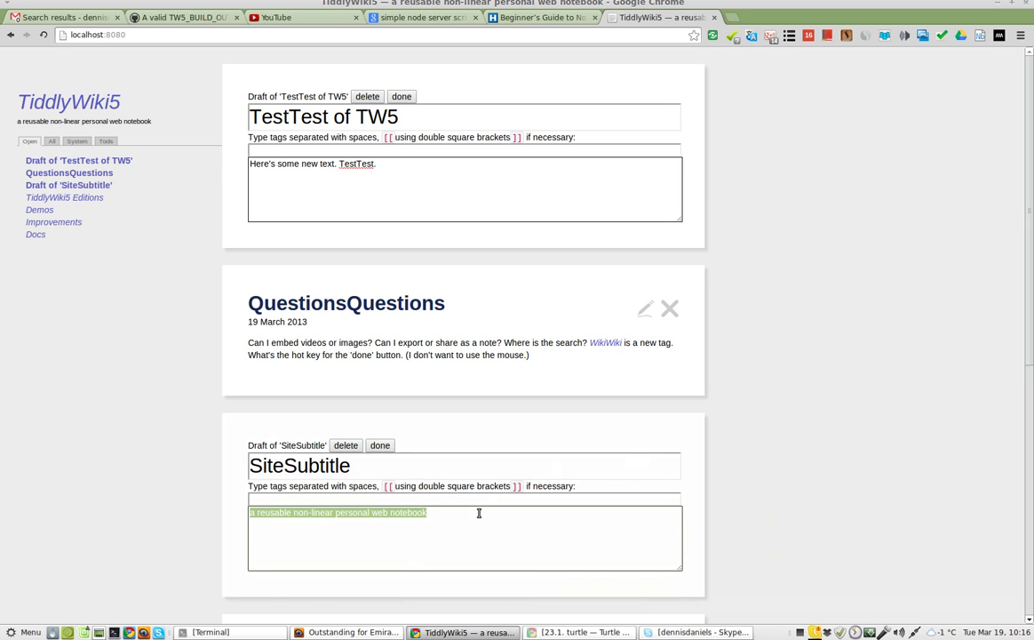
type("I")
type(" is a")
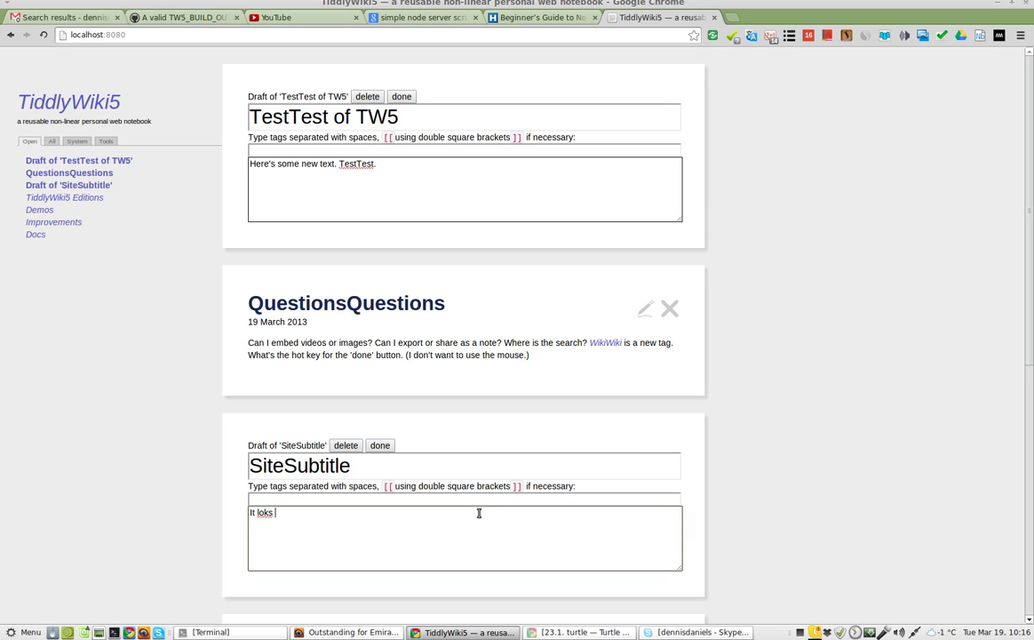
key("BackSpace")
key("BackSpace")
key("BackSpace")
double_click(446, 467)
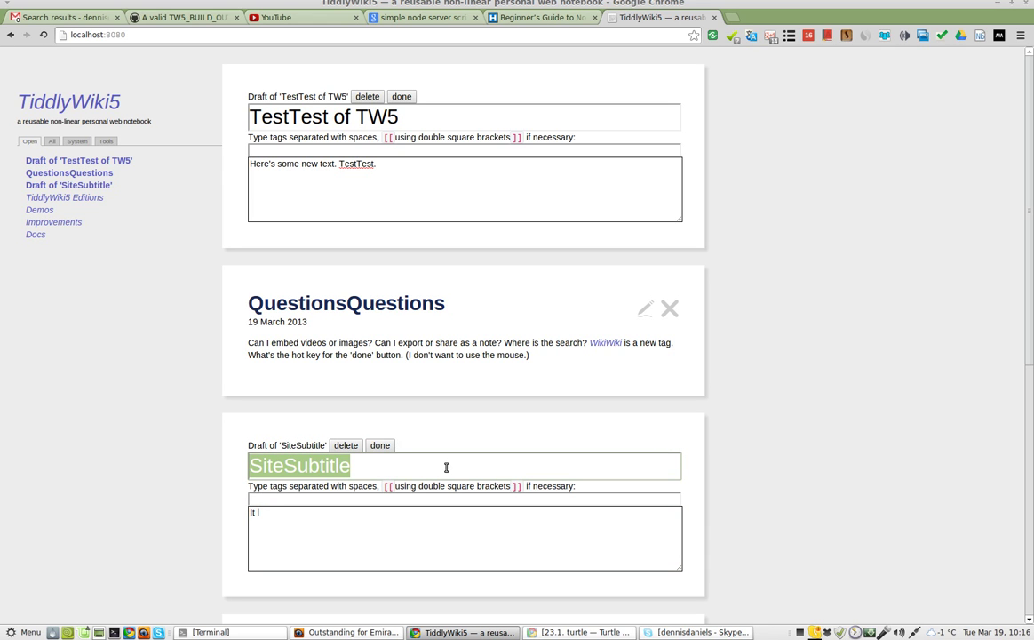
left_click(409, 522)
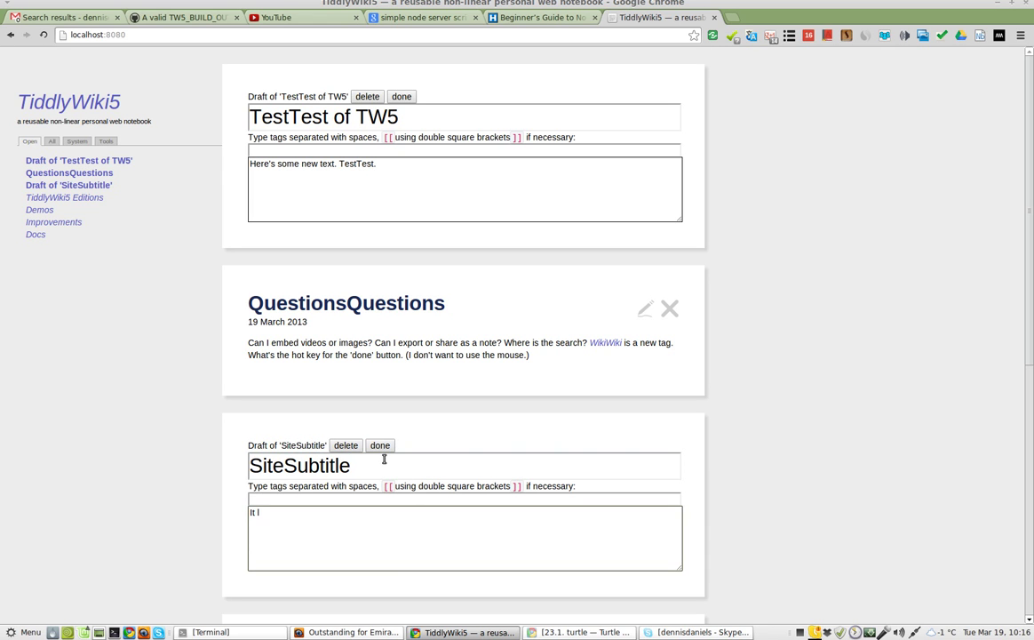
left_click(347, 446)
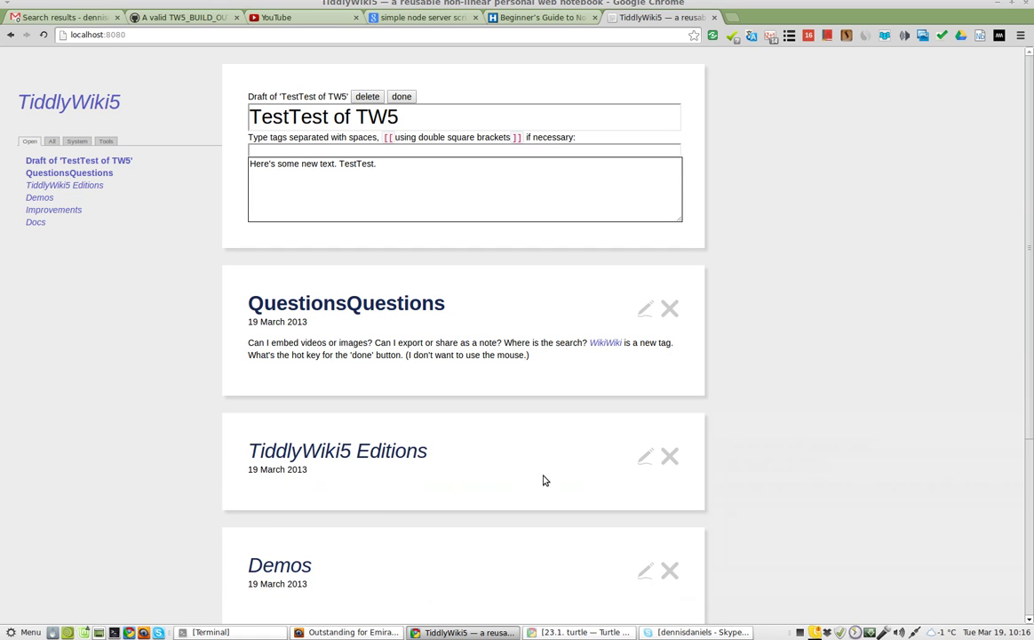
Step: Close the Editions, Demos, Improvements and Docs tiddlers
left_click(670, 457)
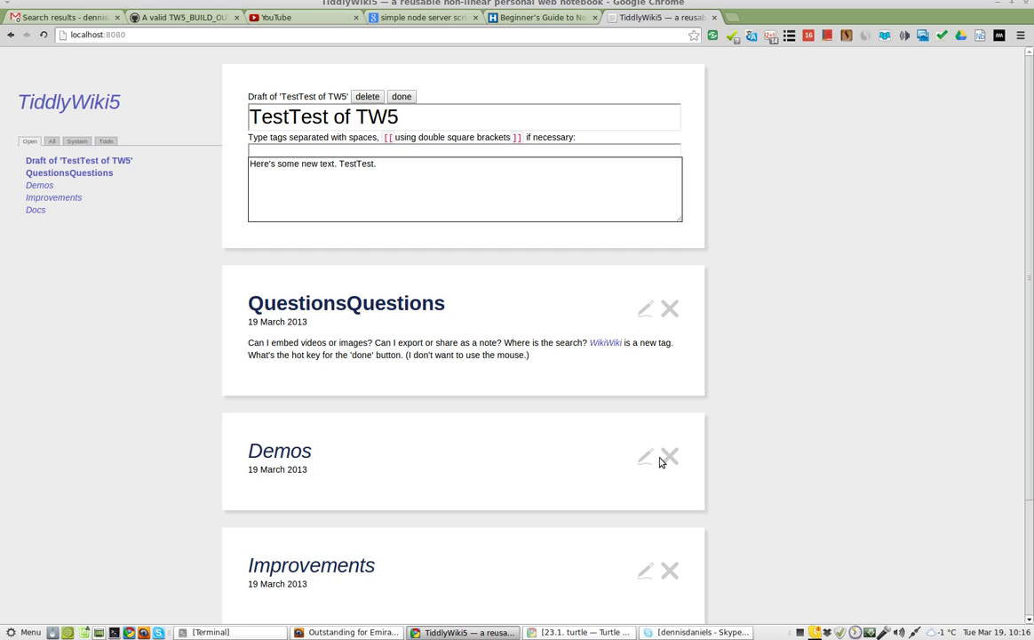
left_click(670, 458)
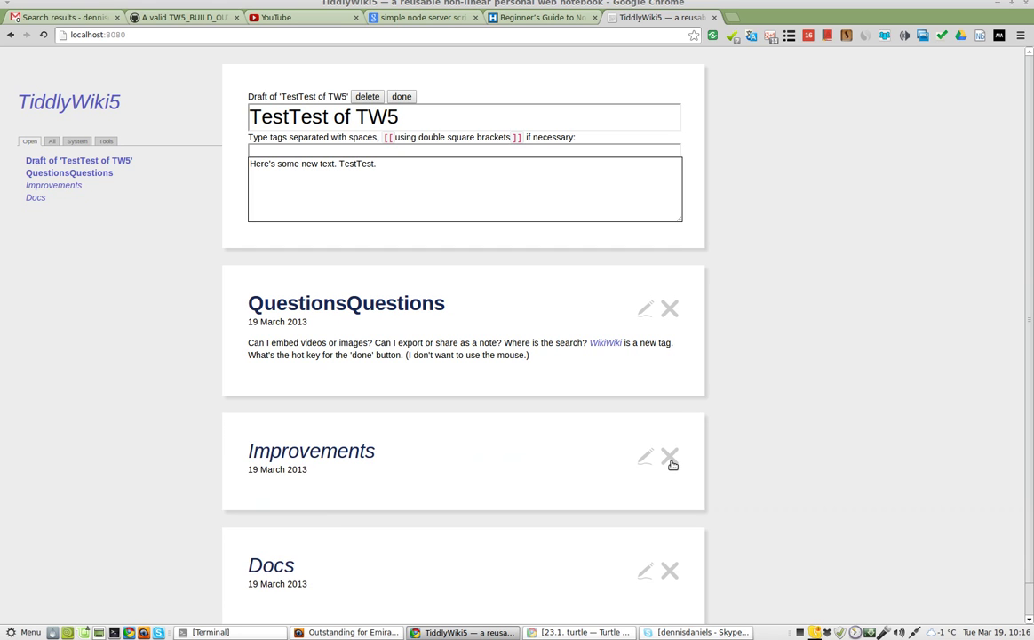
left_click(670, 458)
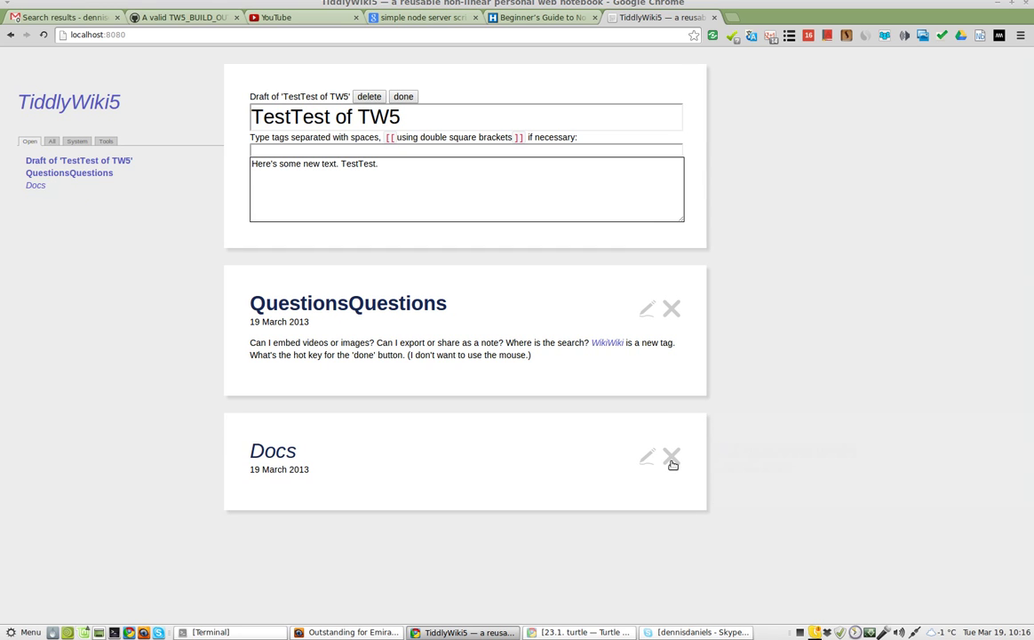
left_click(672, 460)
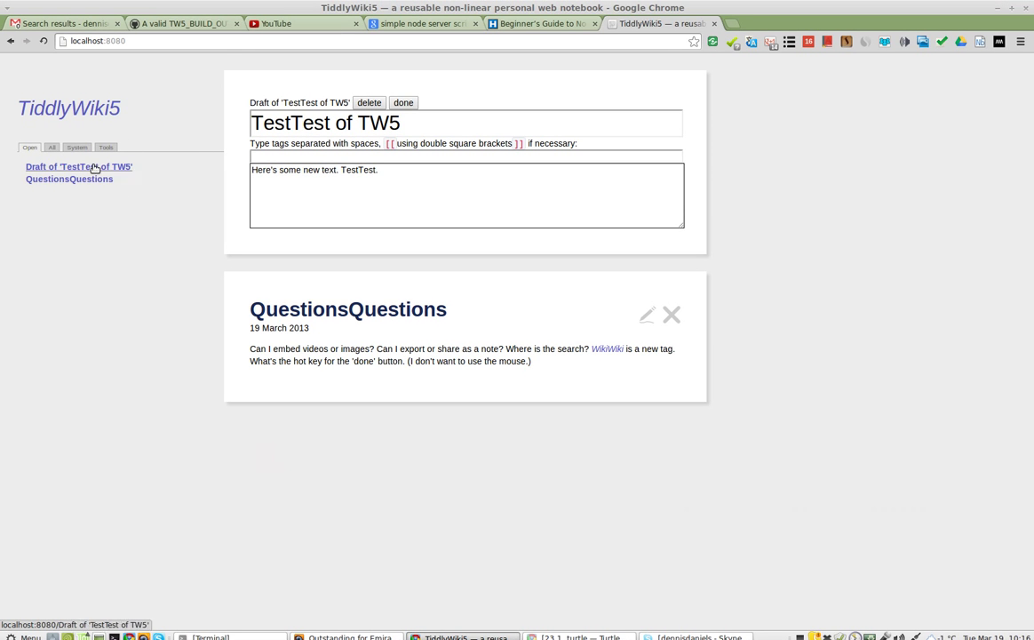
Step: Add a new line after 'TestTest.' in TestTest of TW5 and save the tiddler
left_click(419, 183)
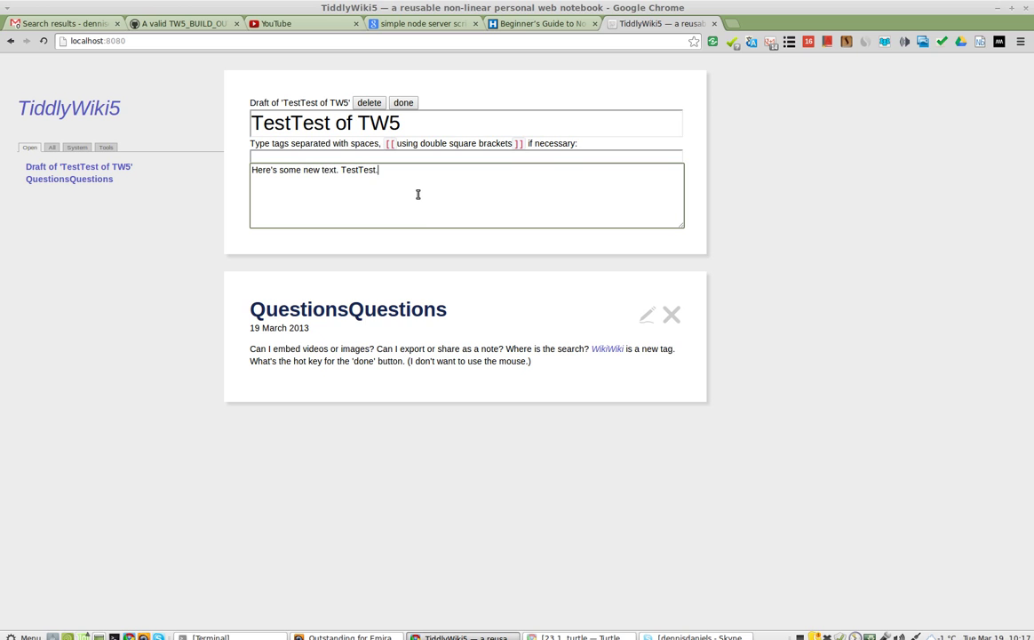
key("Return")
left_click(403, 103)
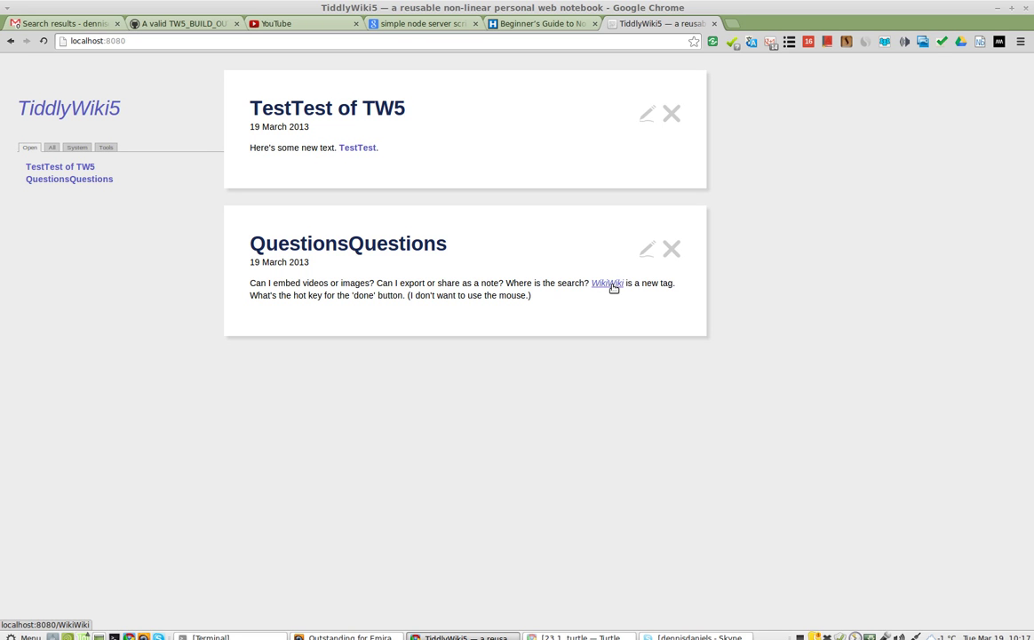
Step: Open WikiWiki, replace its body text with 'TW5WishList', and save it
left_click(612, 284)
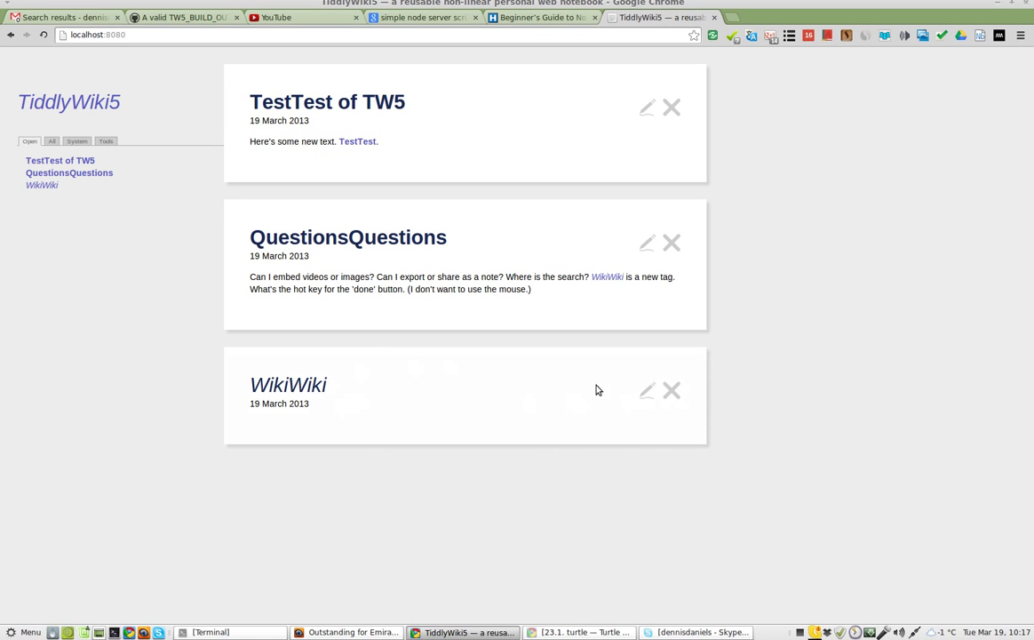
left_click(648, 391)
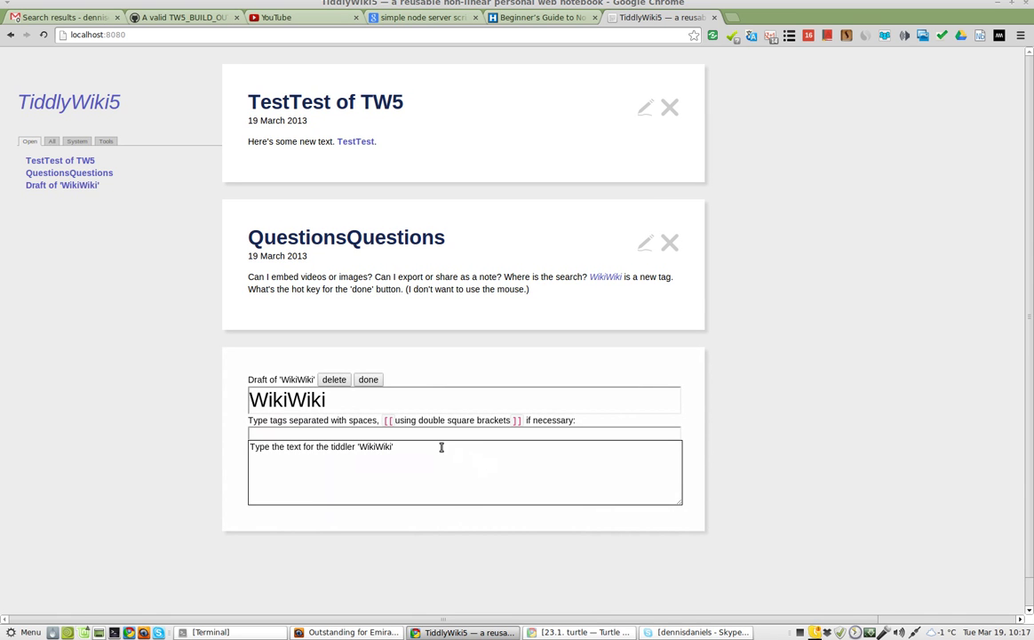
left_click(432, 452)
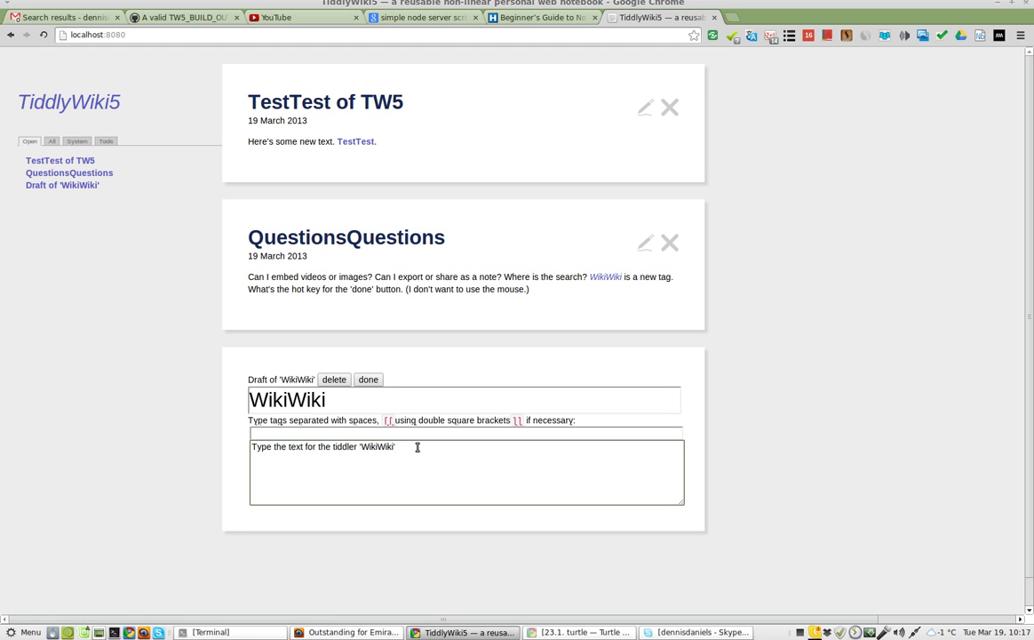
key("ctrl+a")
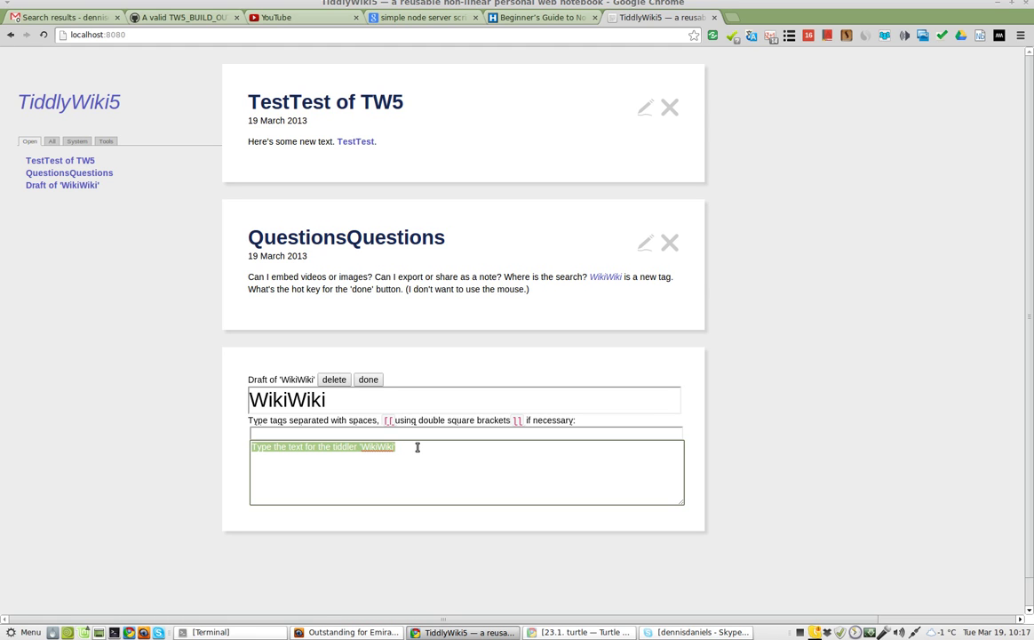
type("TW5")
key("BackSpace")
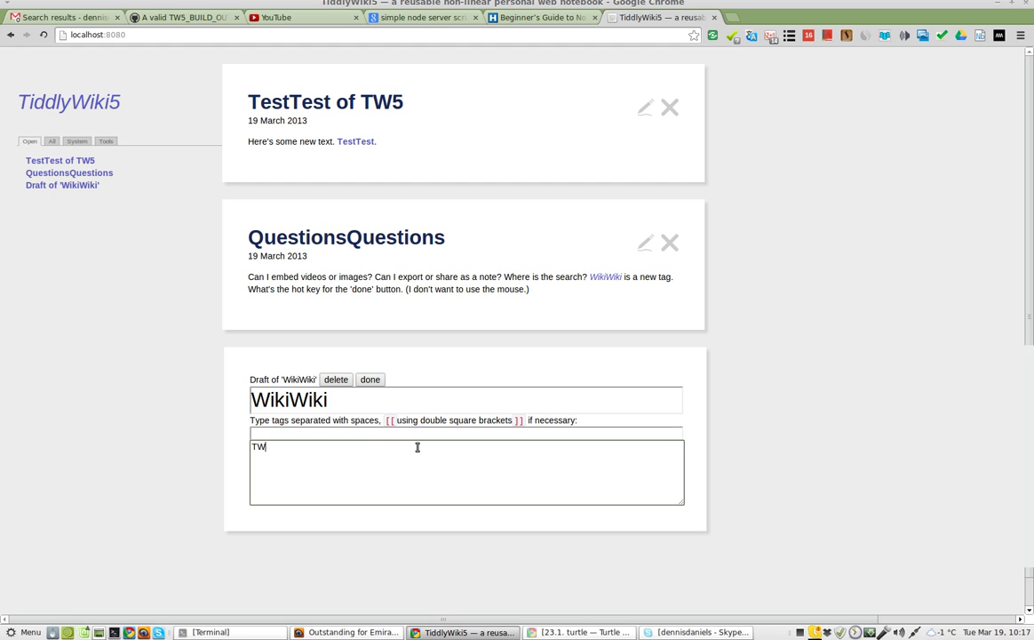
type("4Wish")
type("LIst")
key("BackSpace")
key("BackSpace")
type("is")
left_click(369, 380)
Step: Open TW5WishList for editing and replace the placeholder with 'The opening text is automatically deleted.'
left_click(281, 426)
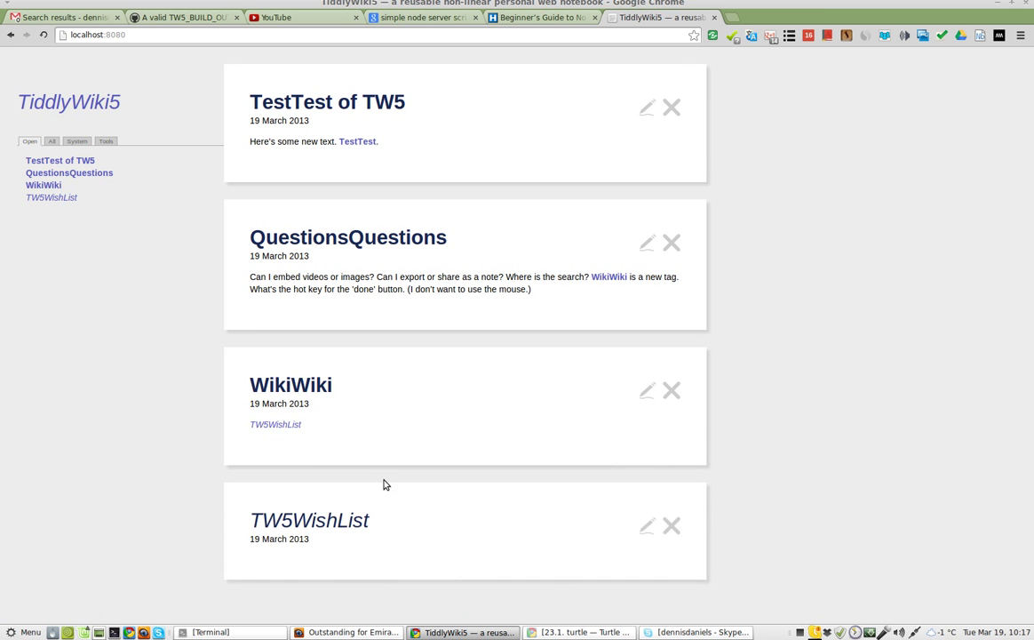
left_click(648, 526)
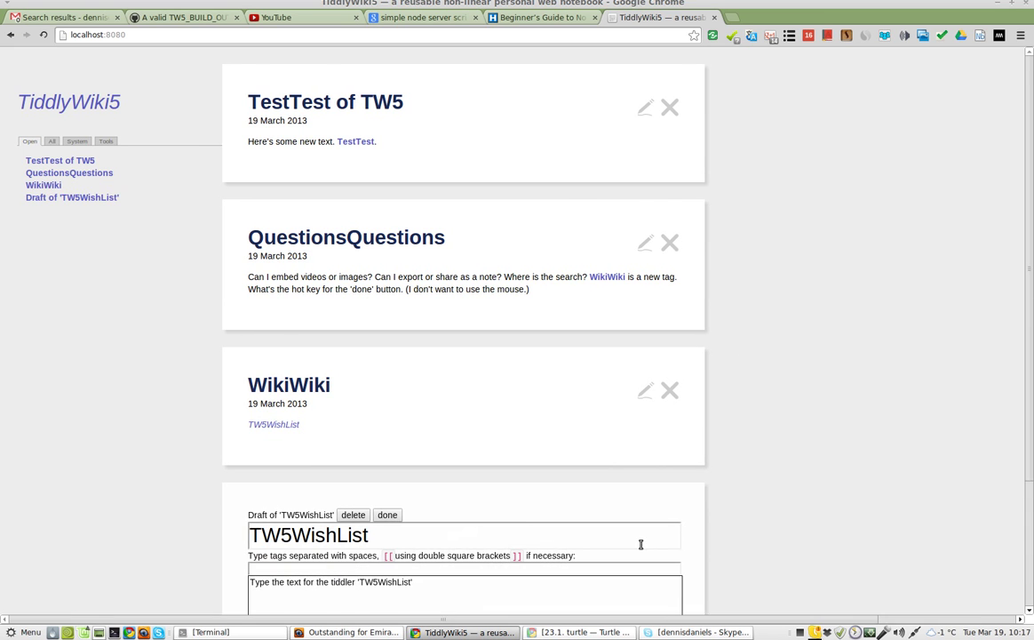
triple_click(475, 513)
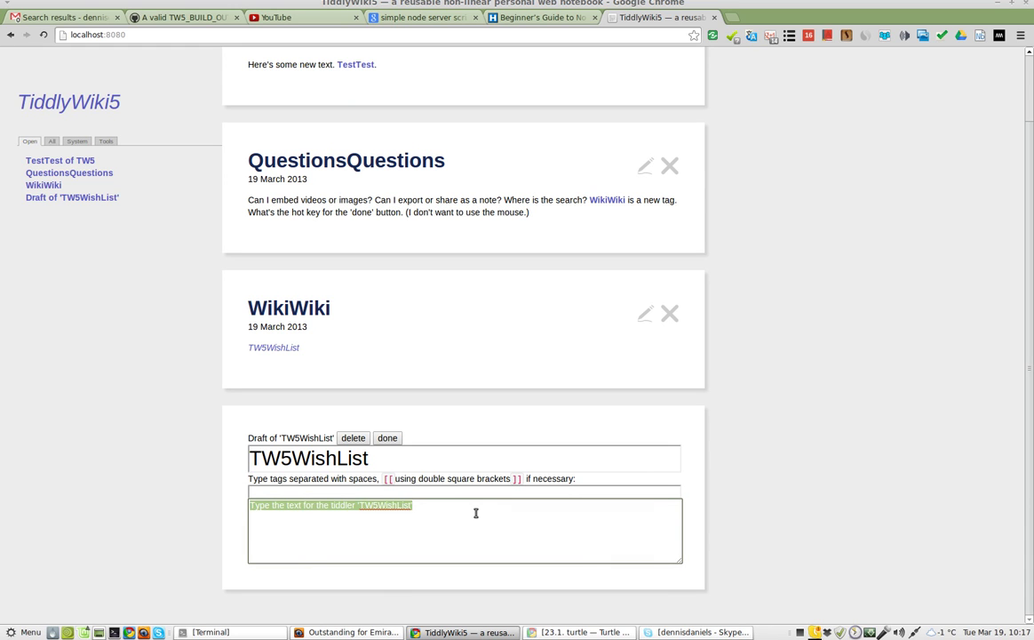
type("The openin")
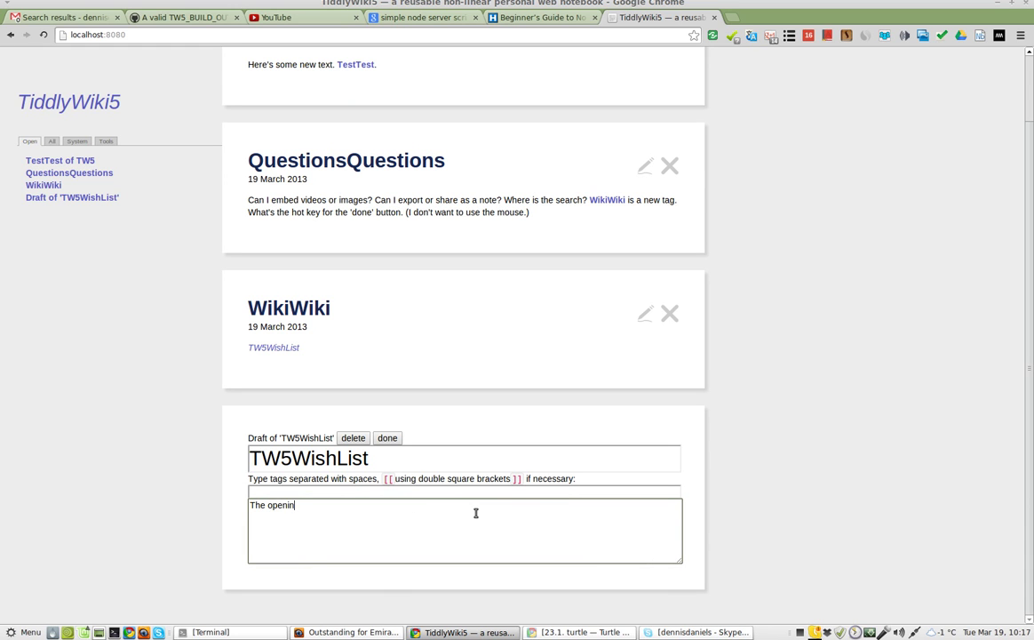
type("g text is")
type(" outomaica")
key("BackSpace")
key("BackSpace")
key("BackSpace")
type("tically")
type(" delte")
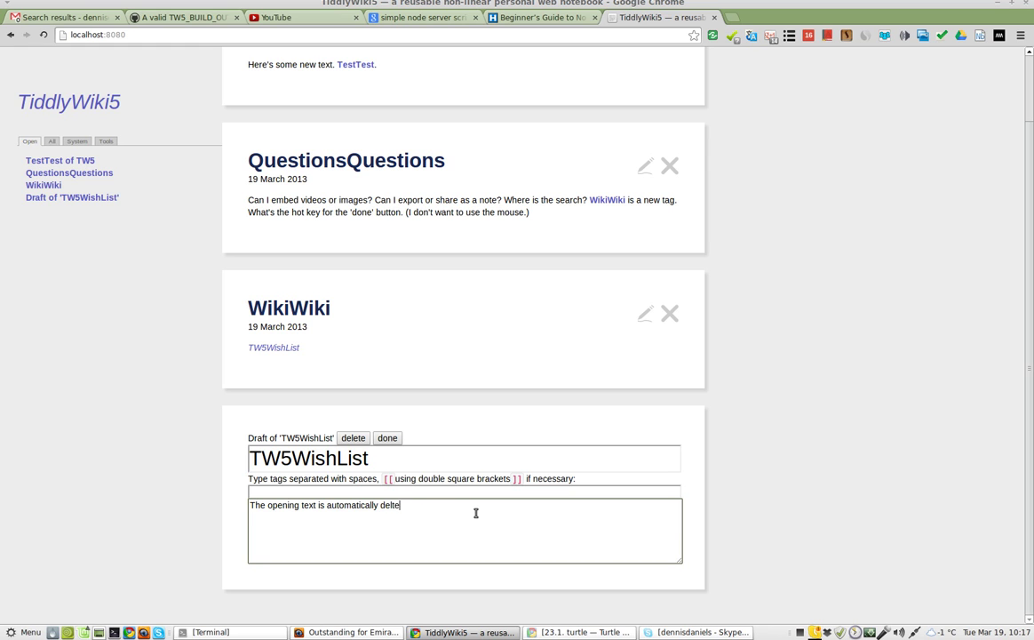
key("BackSpace")
key("BackSpace")
type("eted.")
key("Return")
Step: Add wishes for RTF bullets and for Search
type("F (bu")
key("BackSpace")
key("BackSpace")
key("BackSpace")
type("e")
key("BackSpace")
type("llet")
type("s etc.")
type("Search!")
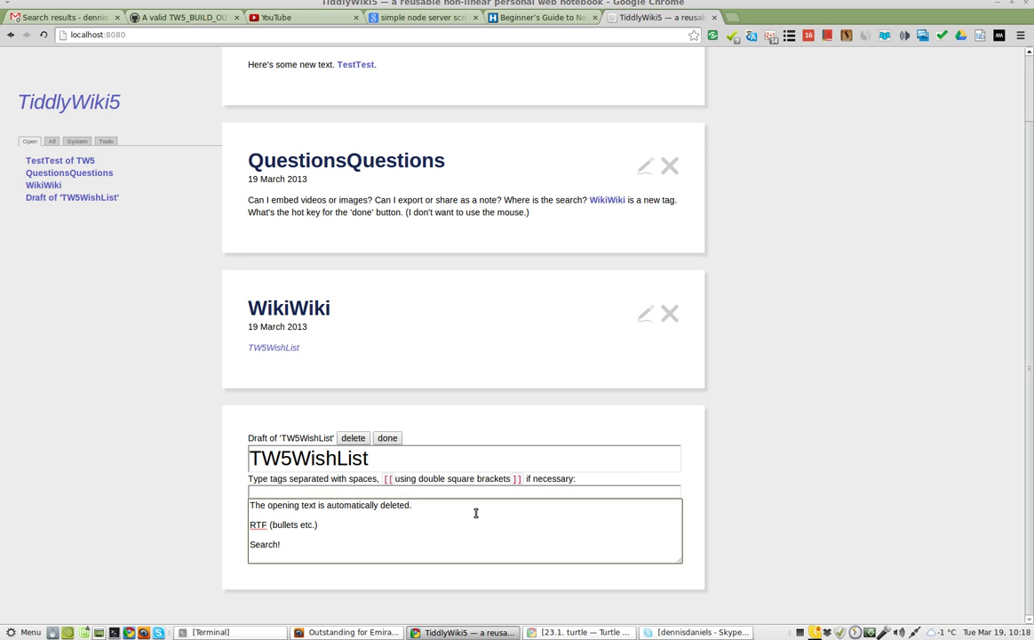
key("Return")
Step: Add wishes for a done and/or delete hotkey and sharing a Tiddle via FB, G+ or Twitter
type("Hot ke")
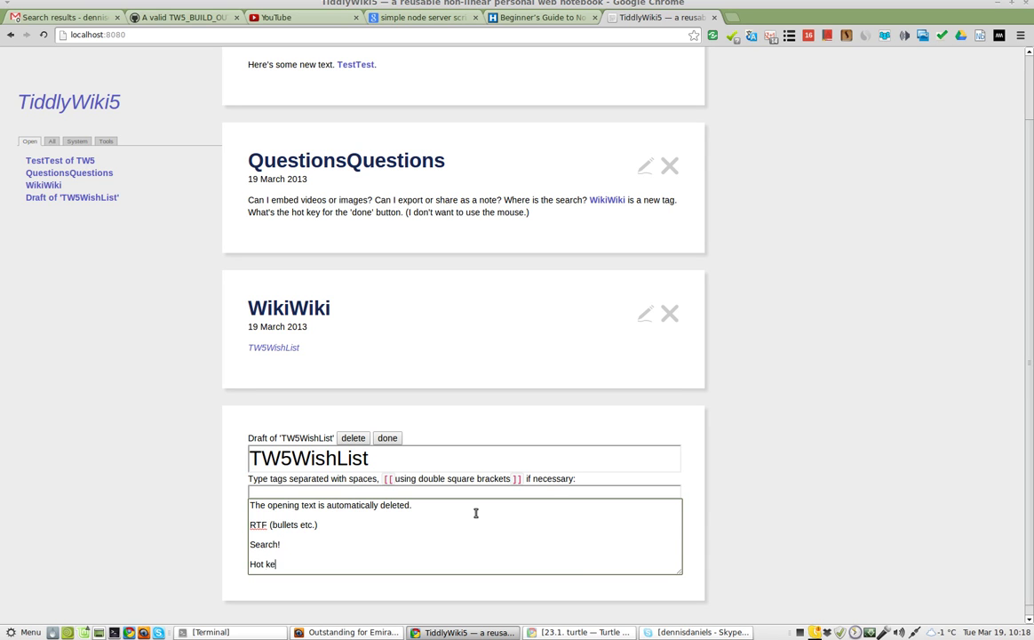
type("y for e")
key("BackSpace")
type("done or")
key("BackSpace")
type("and/or")
type(" del")
key("BackSpace")
type("et")
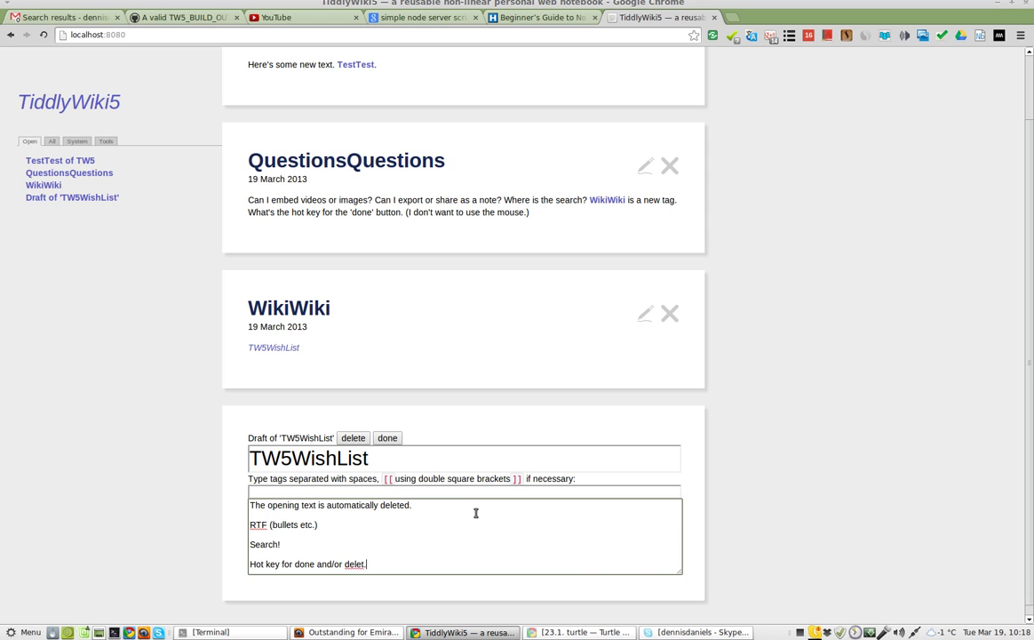
type("e.")
key("Return")
type("Shari")
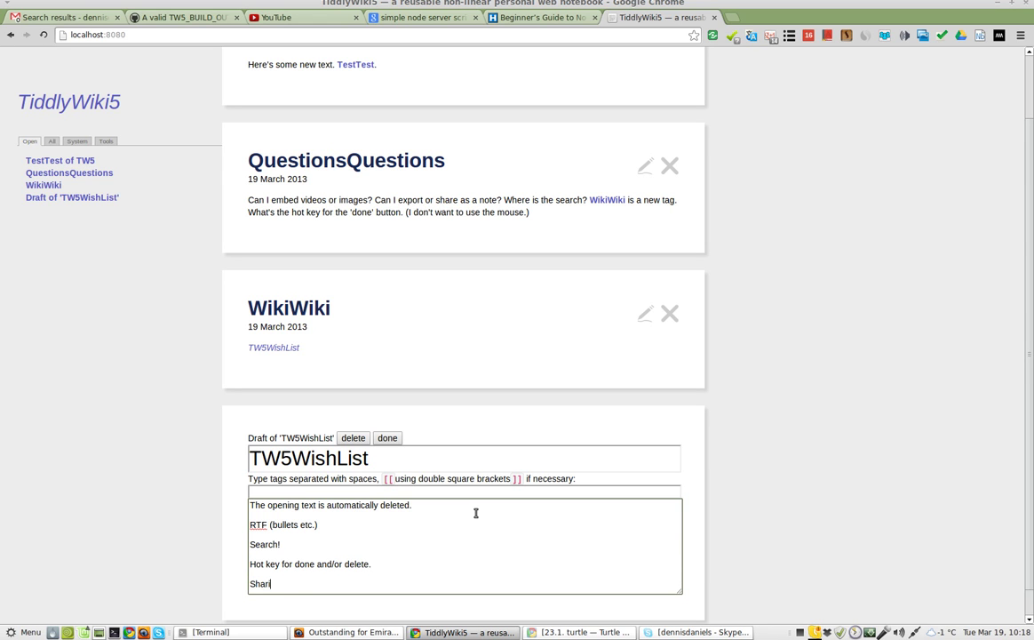
type("ng option to s")
type("hare a single")
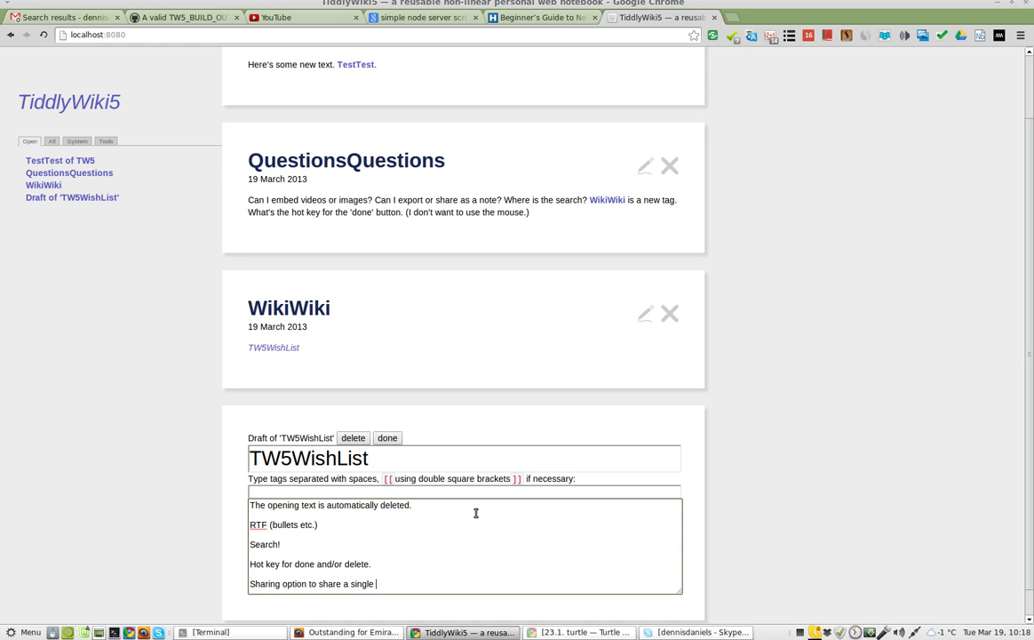
type(" Tiddle with t")
type("he world")
type(" via FB o")
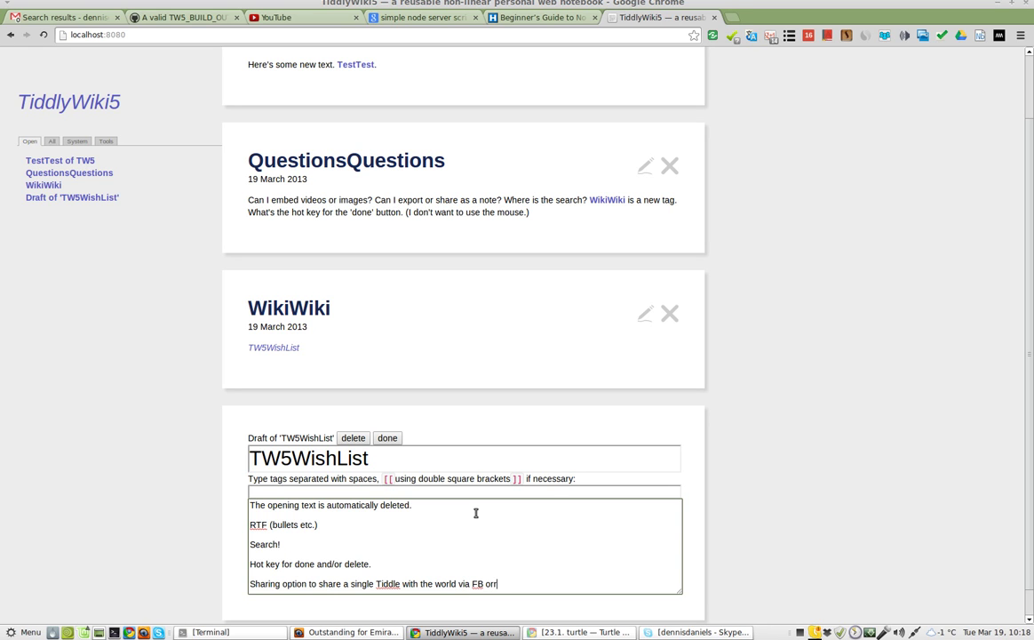
type("r G+ or")
type(" Twi")
type("tter...")
Step: Save TW5WishList and open the TestTest tiddler reading 'I can CreateCreate.'
left_click(387, 438)
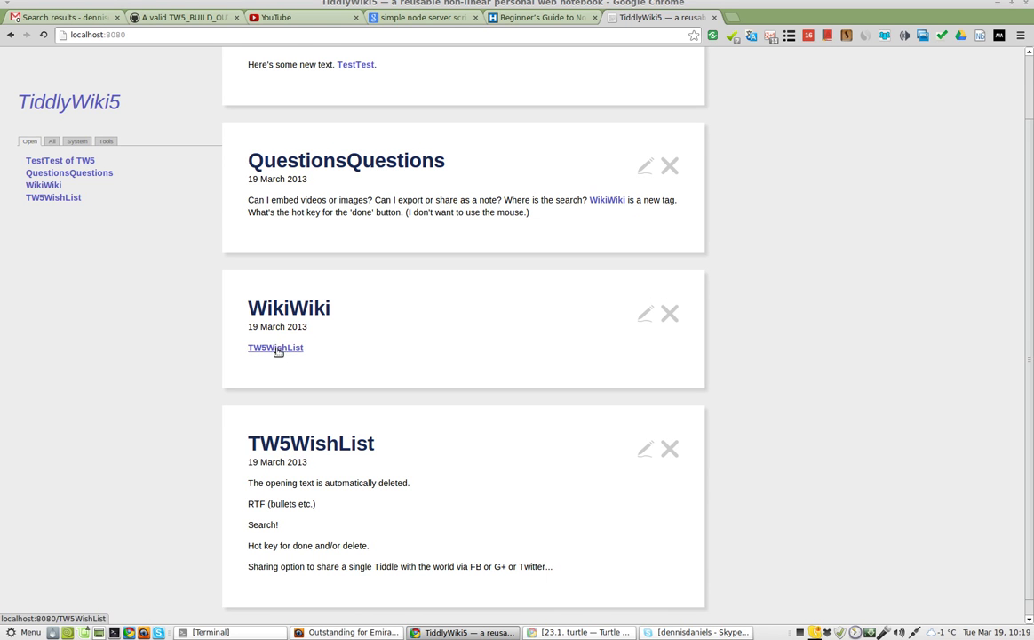
scroll(446, 464, "up", 2)
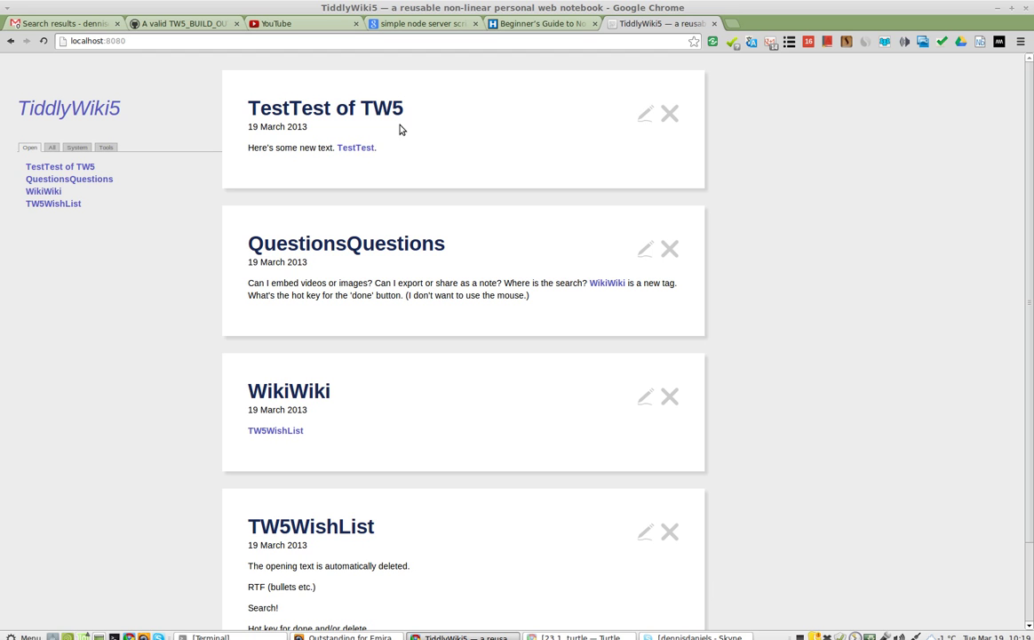
left_click(358, 150)
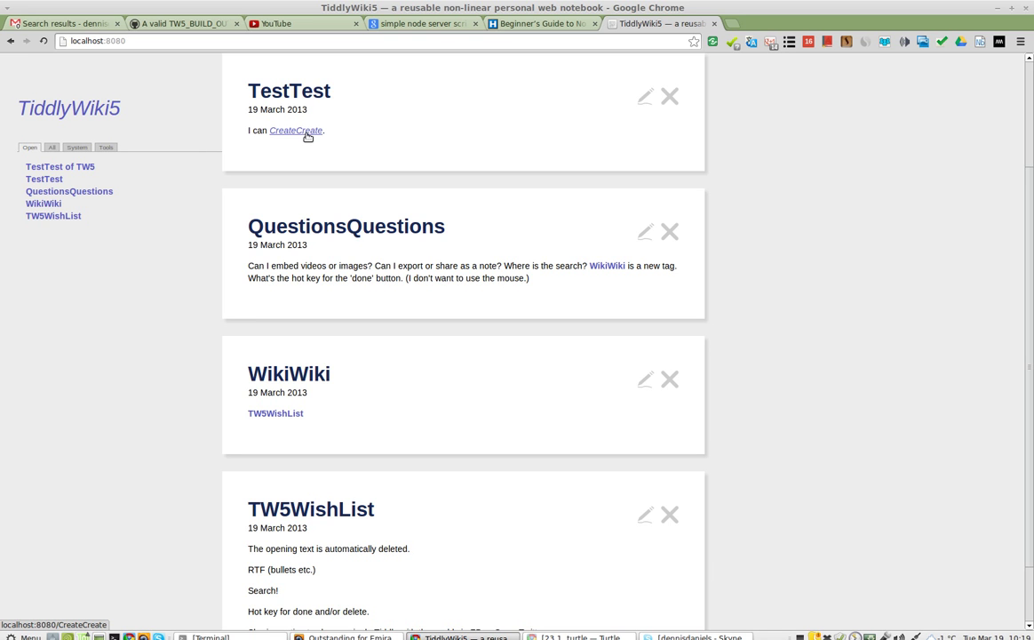
scroll(497, 231, "up", 3)
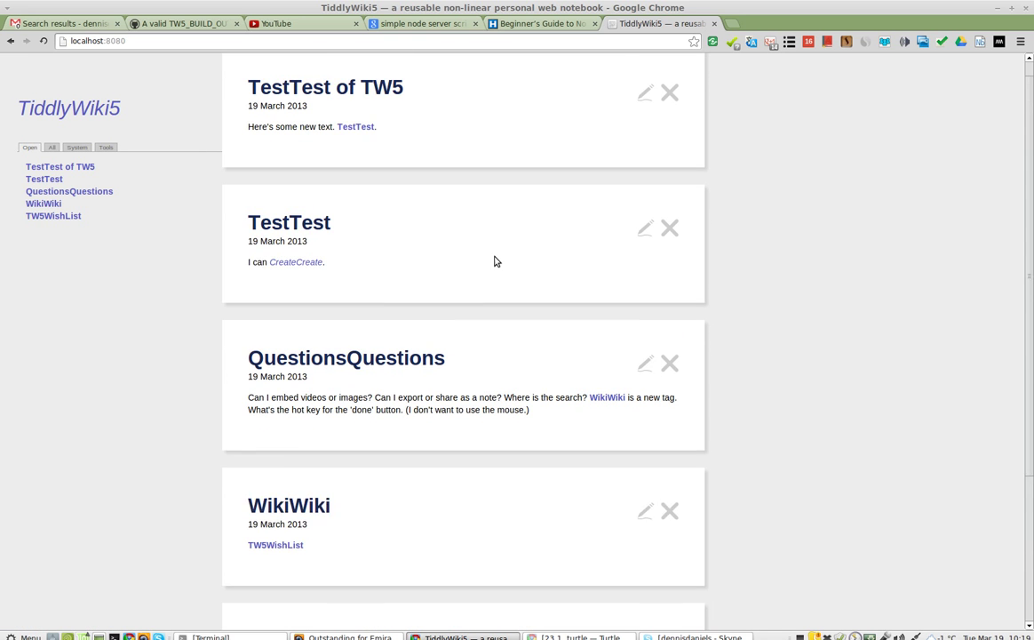
scroll(497, 261, "down", 2)
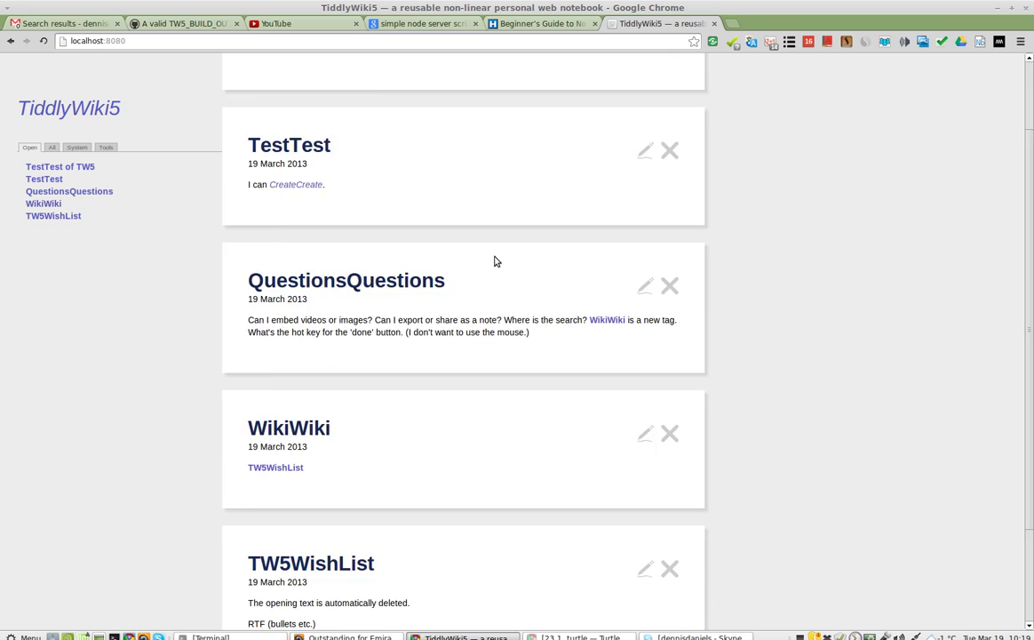
scroll(497, 262, "down", 3)
scroll(496, 261, "up", 1)
scroll(496, 261, "up", 3)
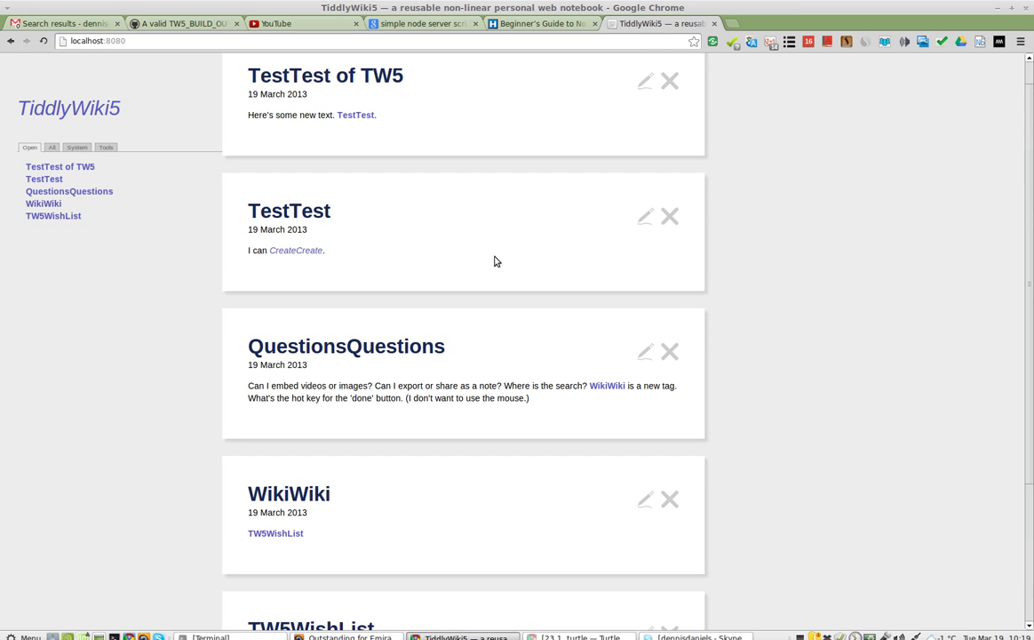
Step: Reopen QuestionsQuestions, separate its questions with blank lines, and delete the 'WikiWiki is a new tag.' line
left_click(646, 349)
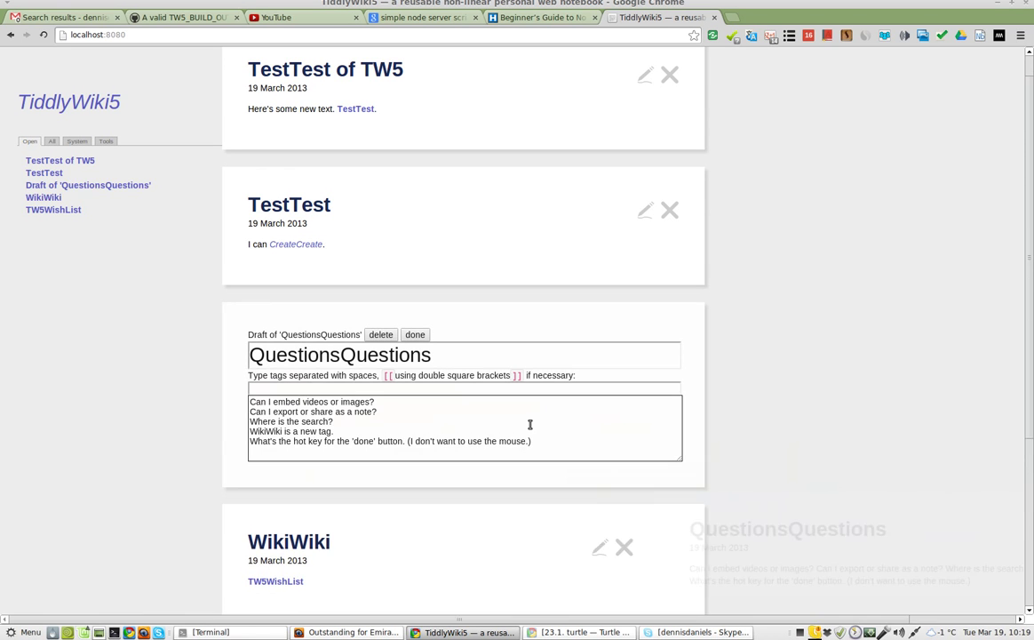
left_click(386, 401)
key("Return")
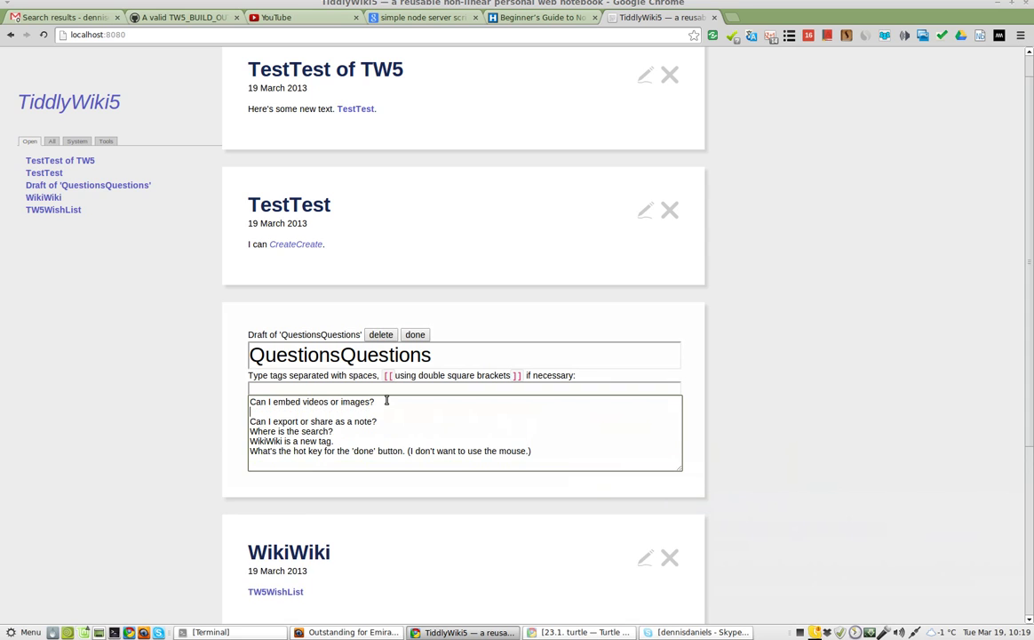
key("Down")
key("Down")
key("Return")
key("Down")
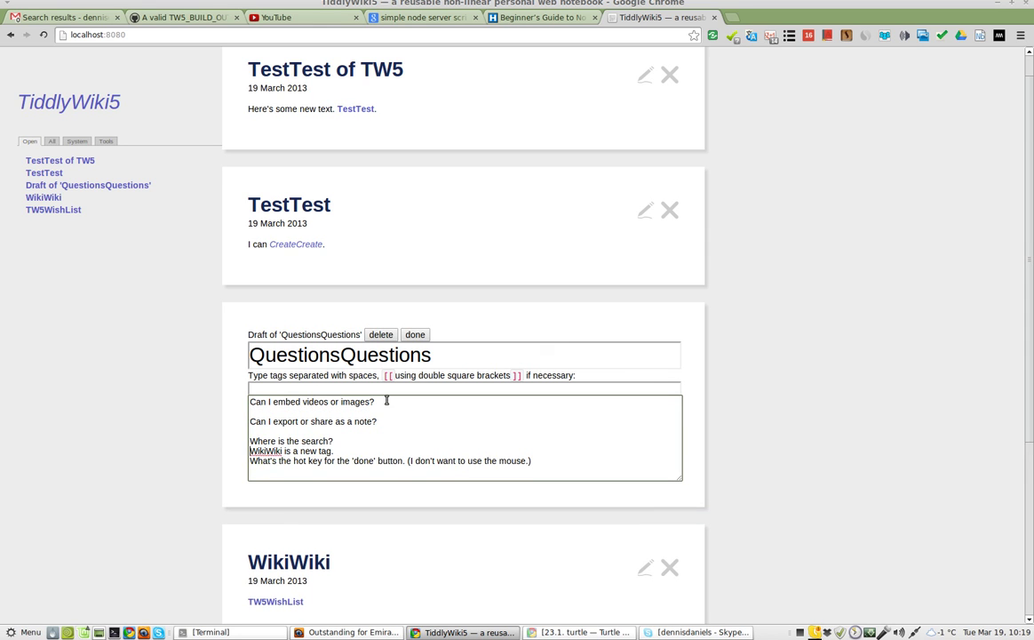
key("Return")
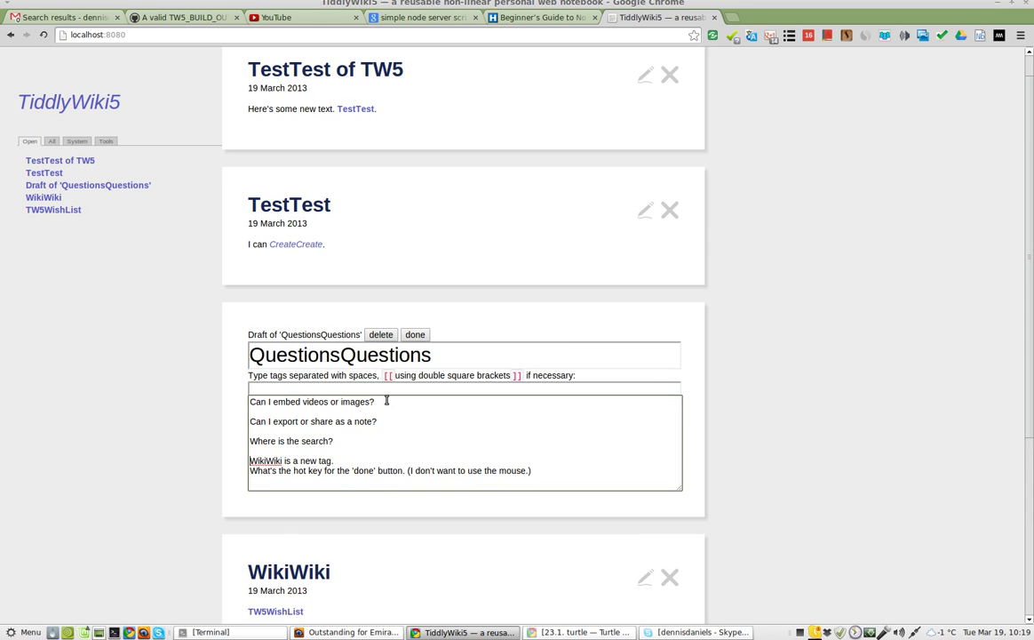
key("shift+End")
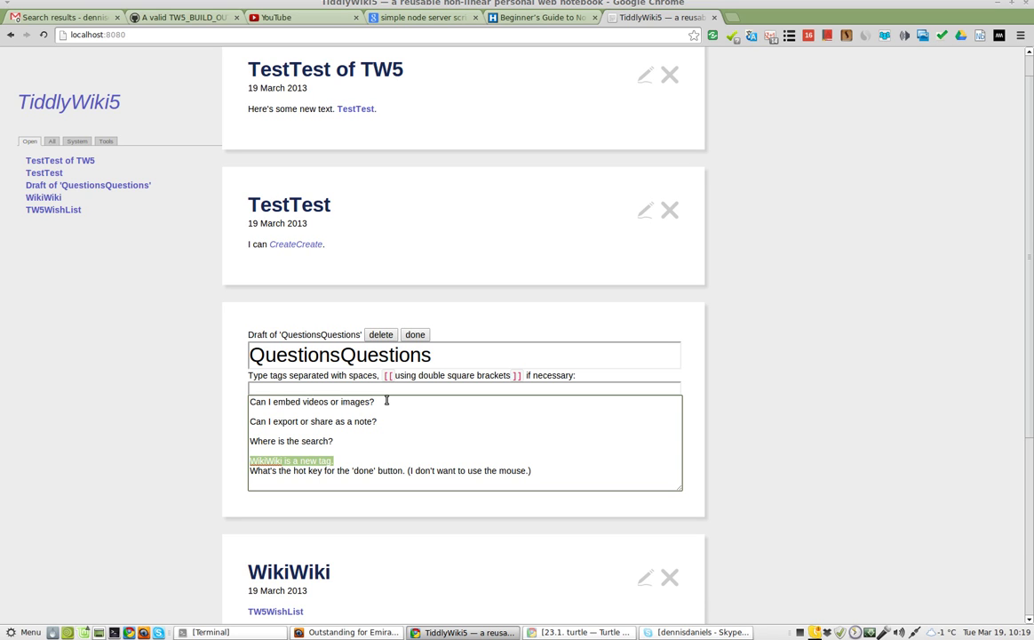
key("Delete")
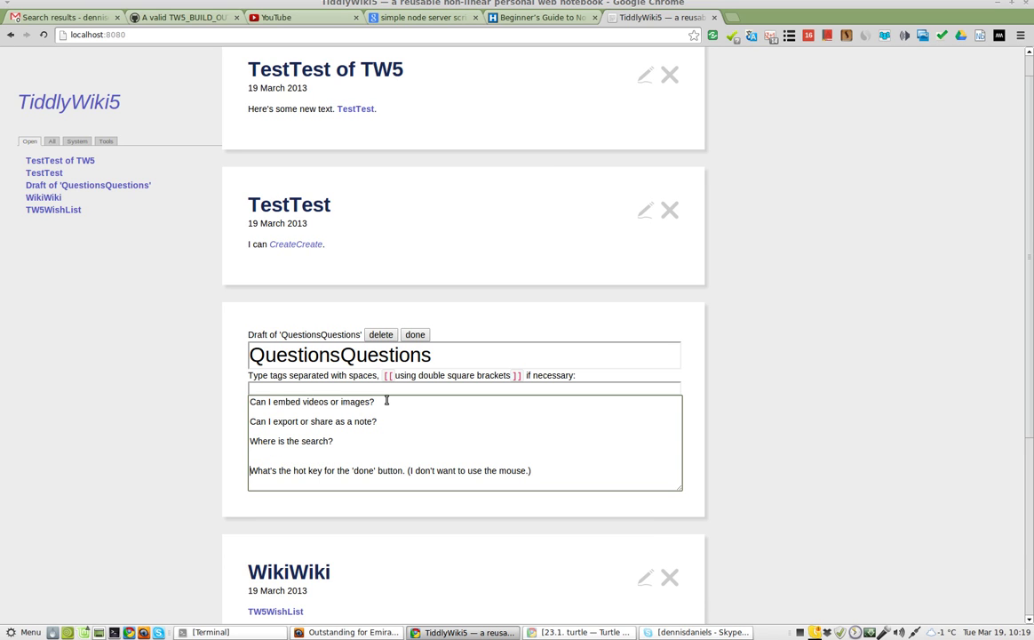
Step: Add 'Where is all of this being saved?' and 'Can I run this off of DropBox?', then attempt Ctrl+S
key("Return")
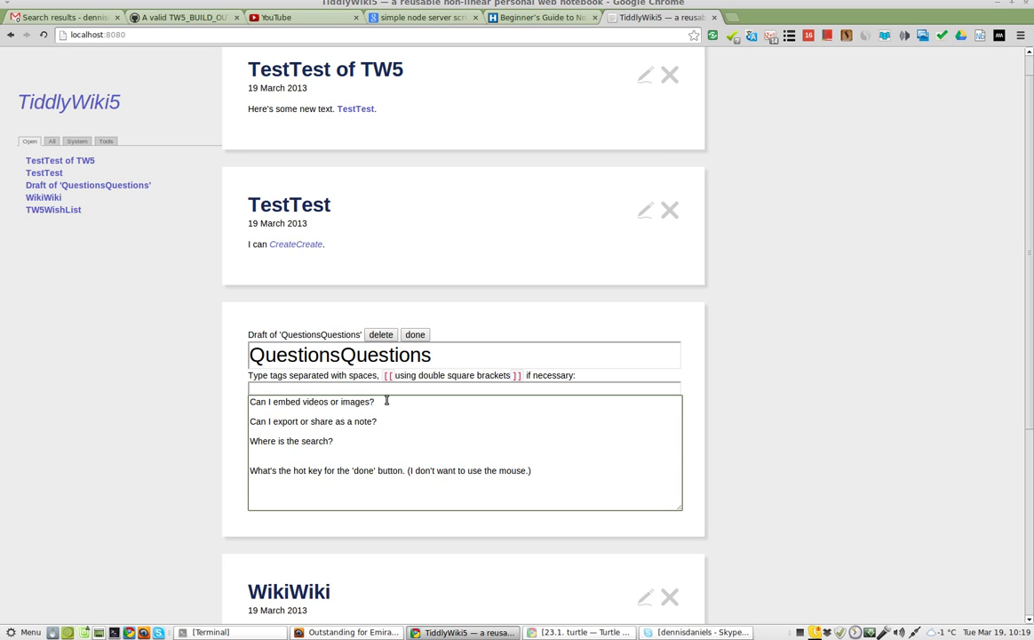
type("What")
key("BackSpace")
type("ere")
type(" is all of")
type(" this")
type(" being saved?")
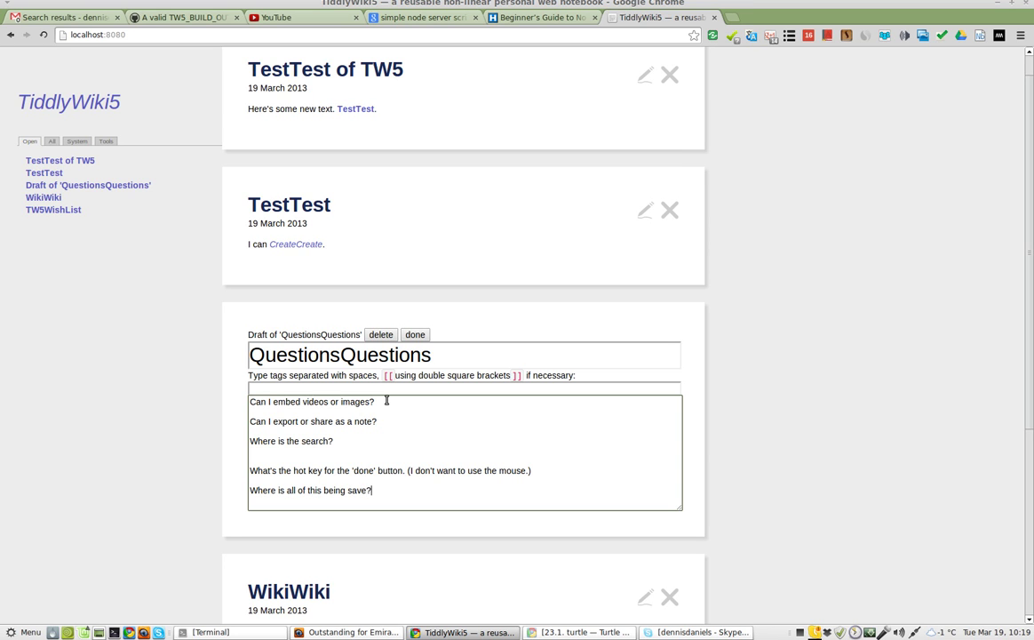
key("Return")
key("Return")
type("Can")
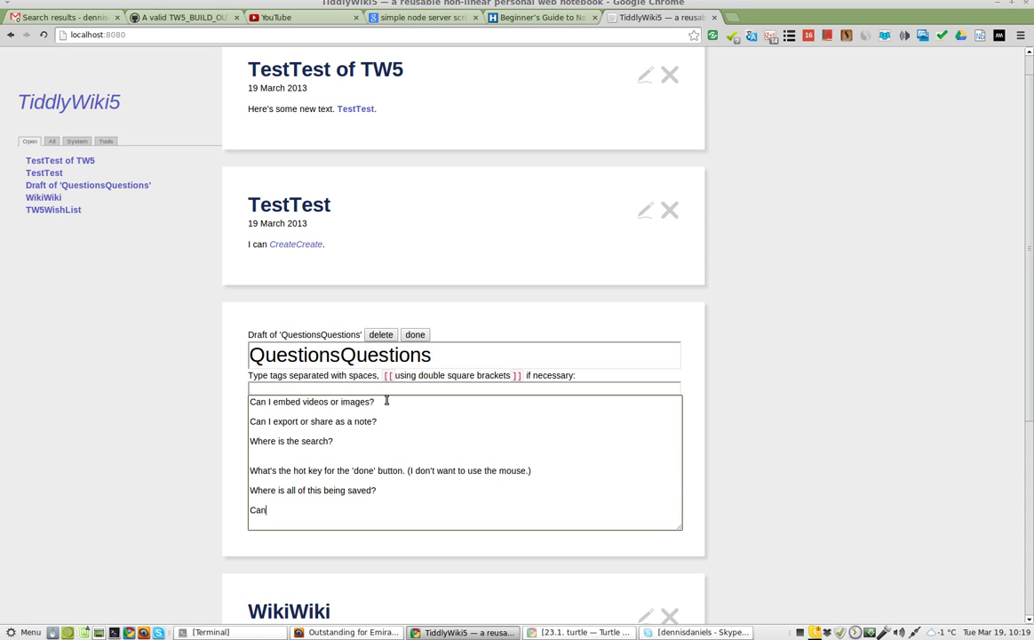
type(" I run this off ")
type("of Drop")
type("Box?")
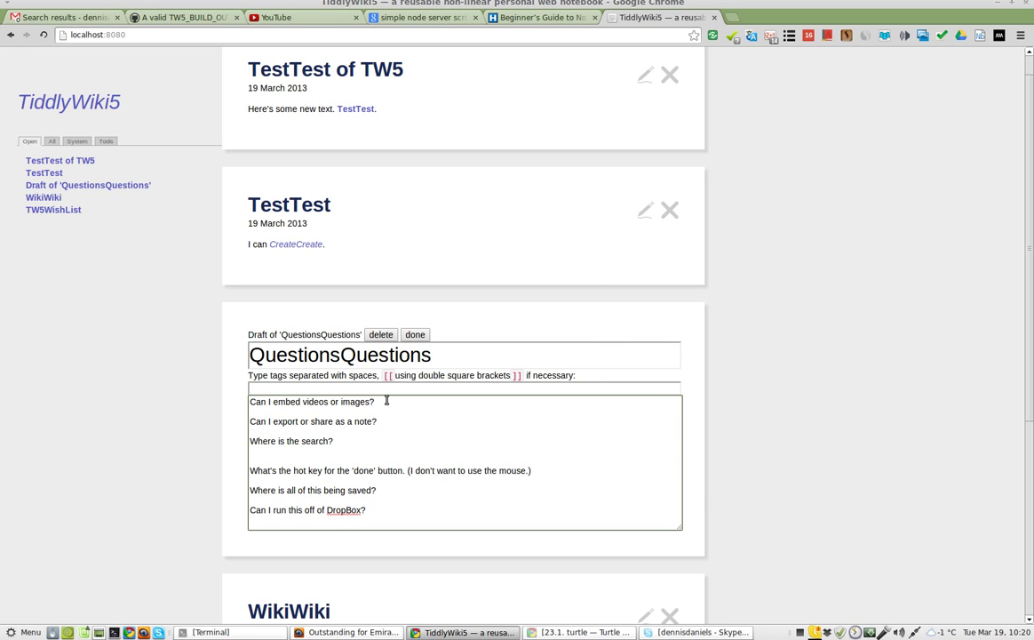
key("ctrl+s")
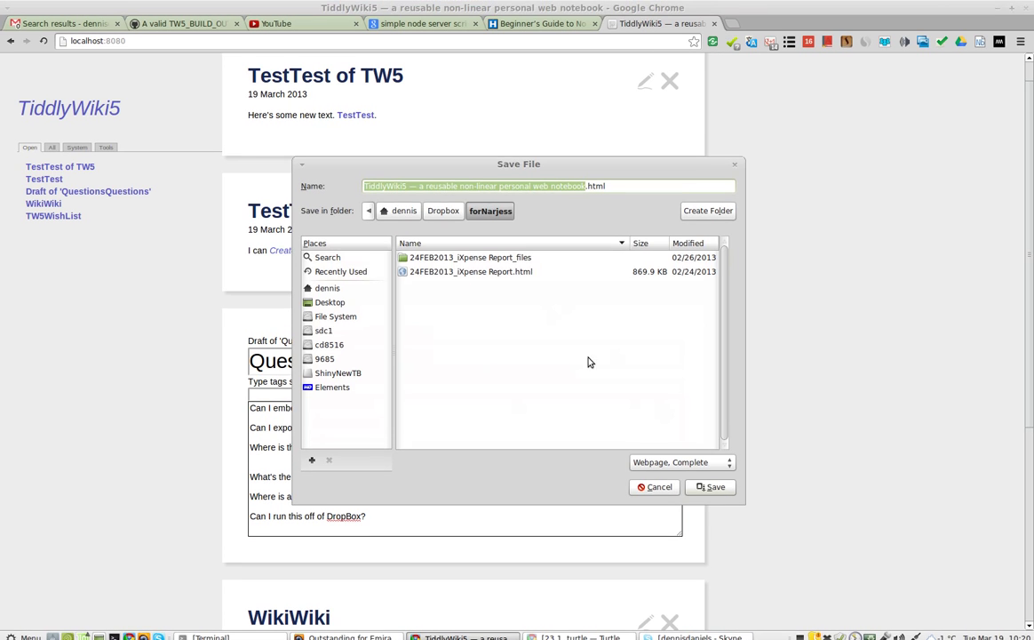
Step: Dismiss the Save File dialog and save QuestionsQuestions with its six questions
left_click(694, 488)
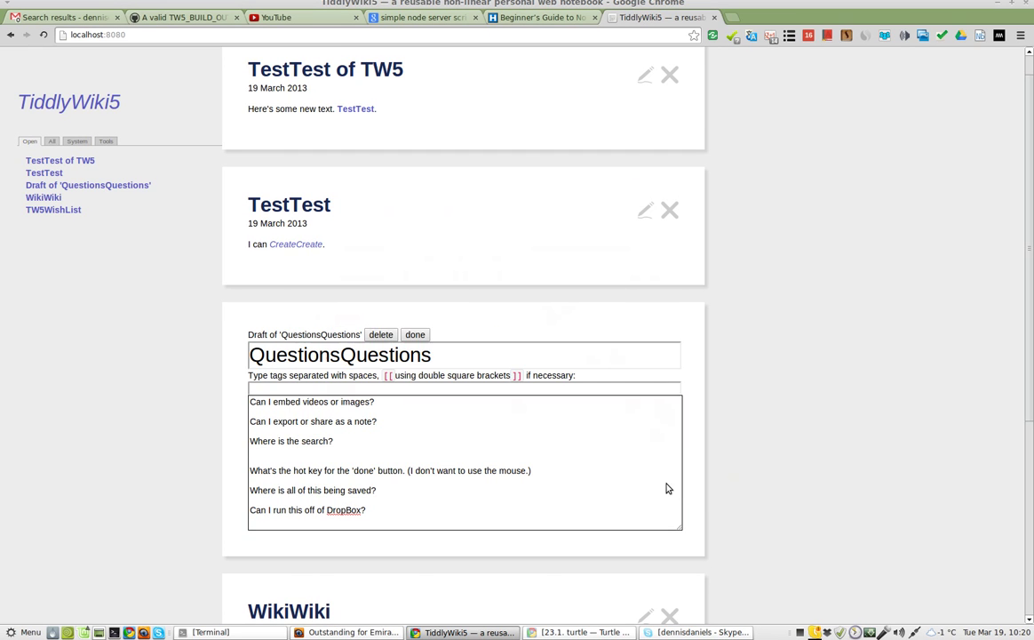
left_click(414, 337)
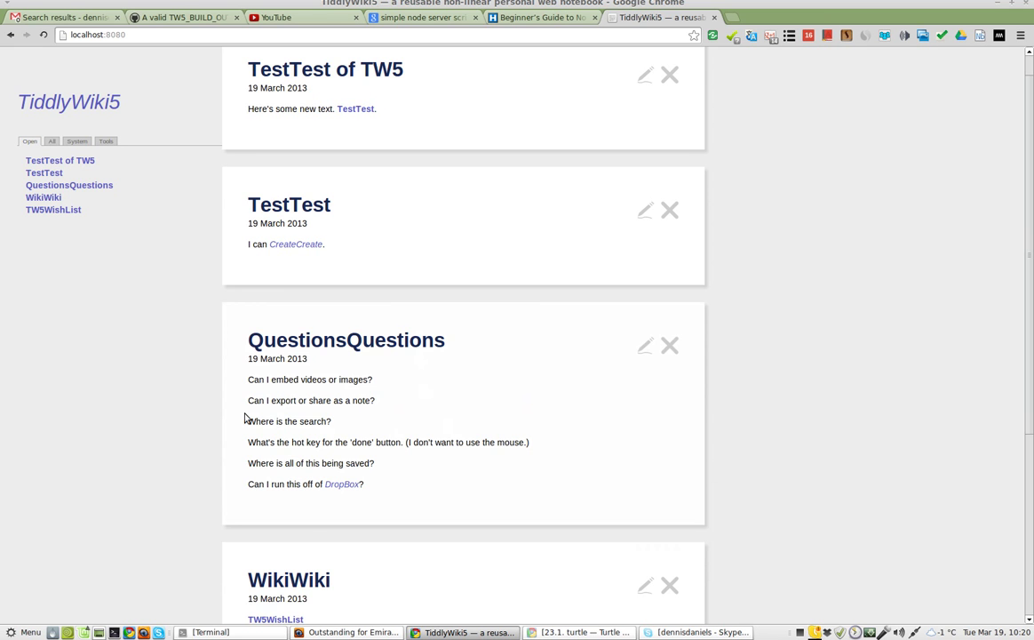
scroll(180, 412, "up", 1)
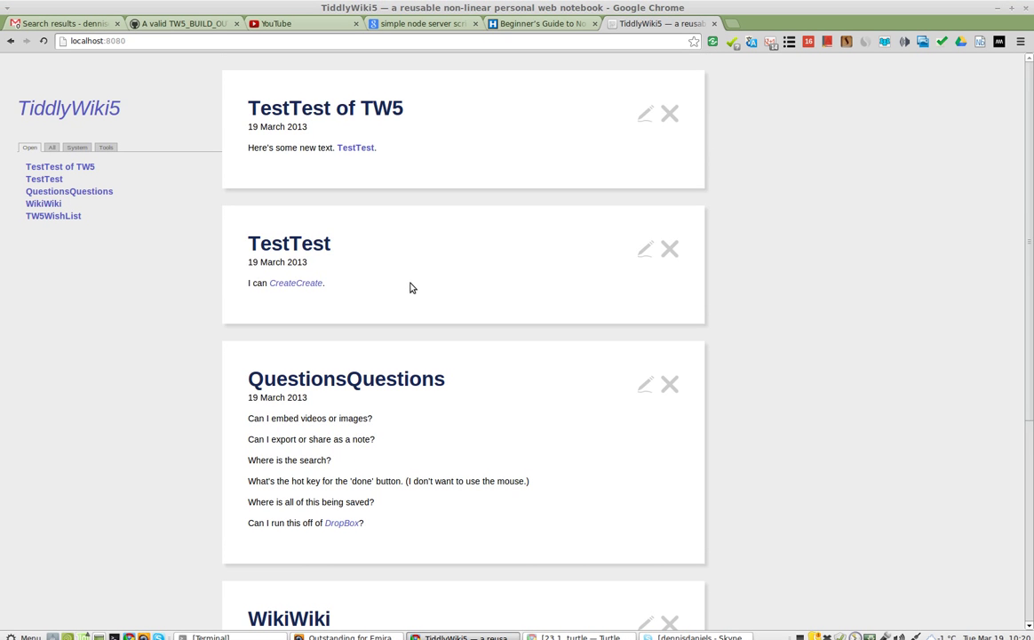
scroll(410, 287, "down", 1)
scroll(411, 298, "down", 2)
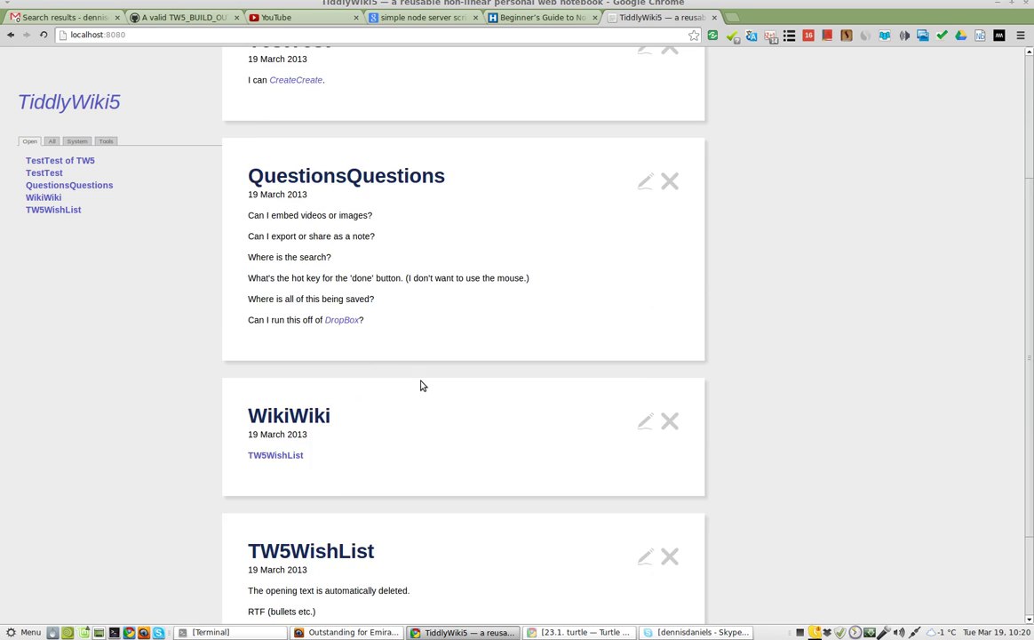
scroll(423, 385, "down", 1)
scroll(422, 385, "up", 2)
scroll(422, 380, "up", 1)
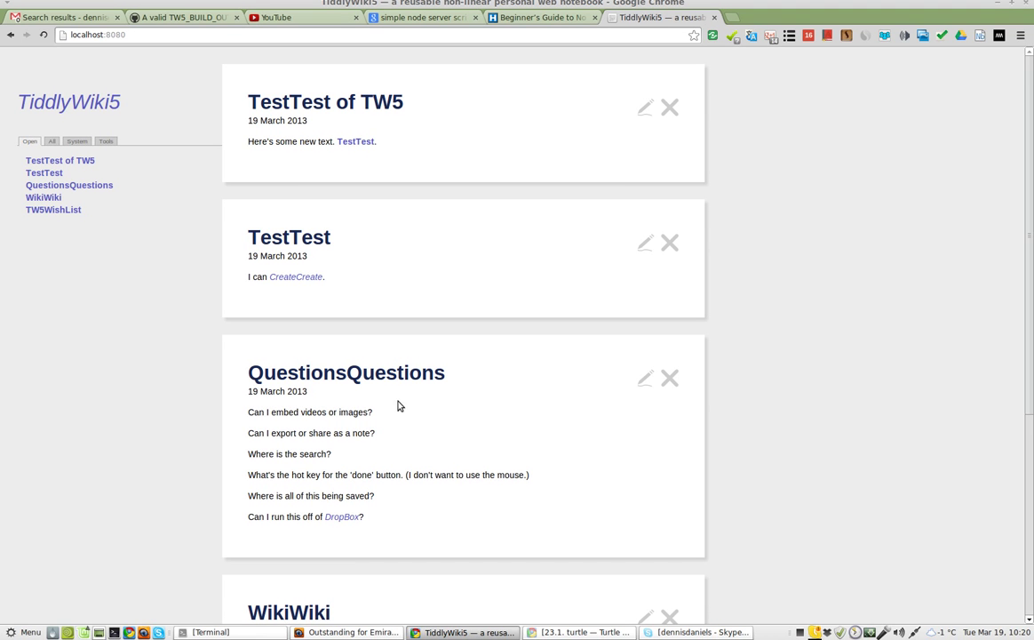
Step: Reopen QuestionsQuestions for editing and open the config.js and deserializers.js core modules from System
left_click(645, 384)
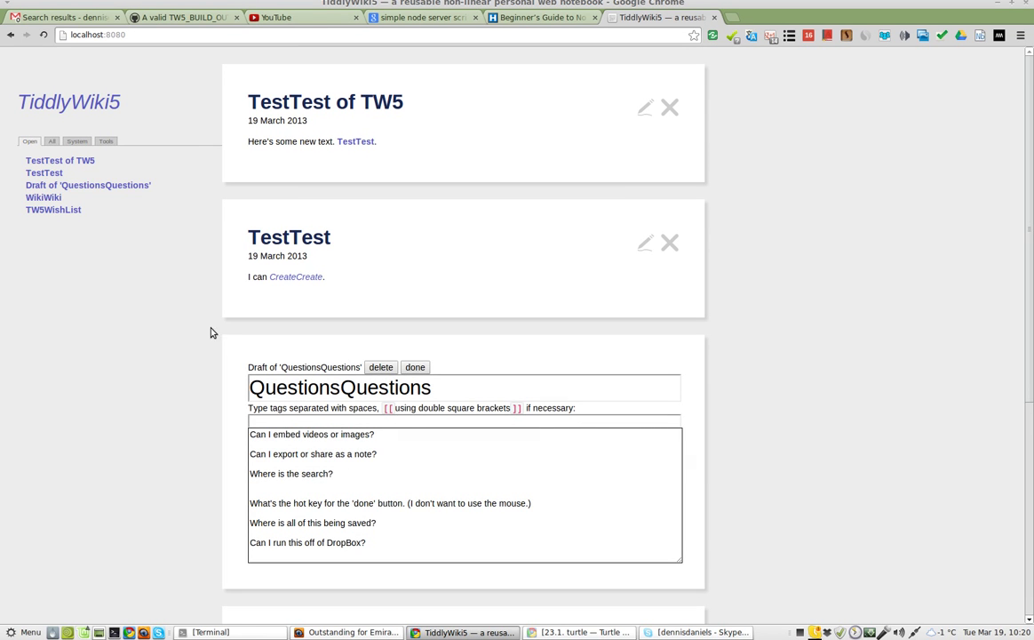
left_click(78, 147)
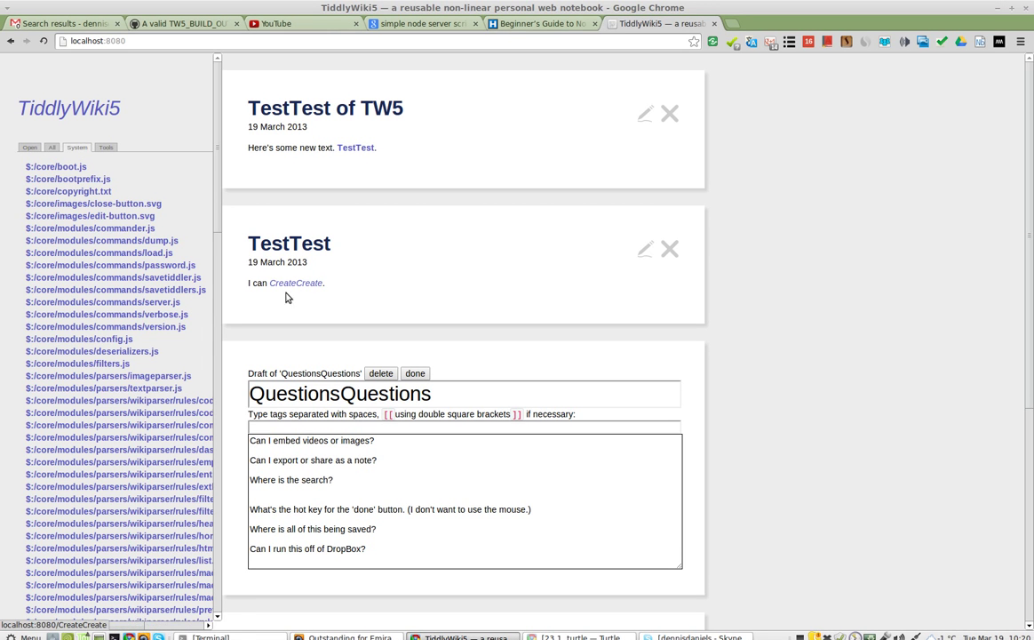
left_click(107, 339)
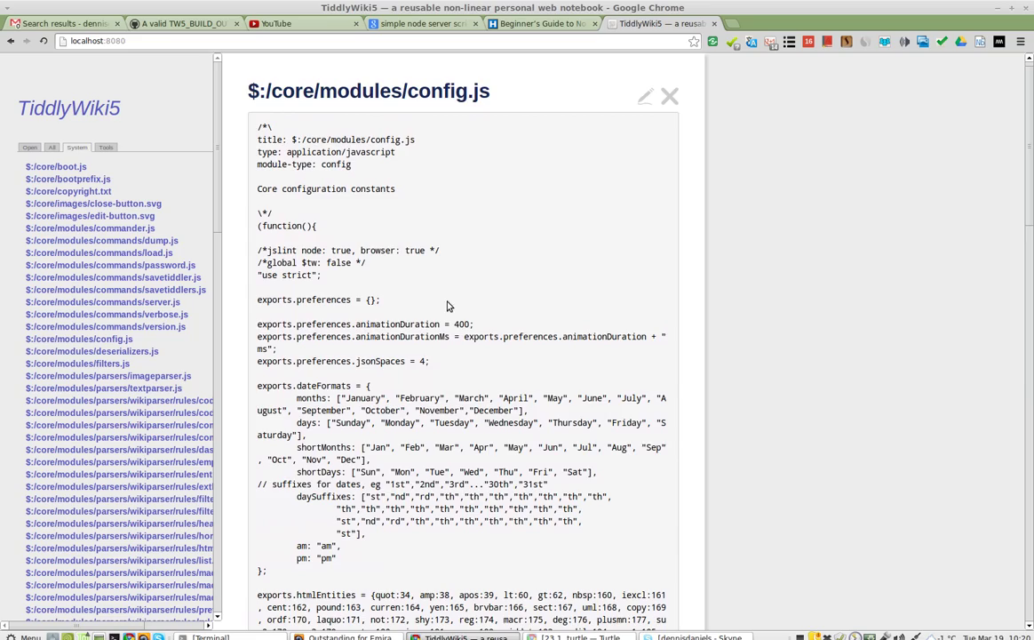
scroll(448, 306, "down", 4)
scroll(457, 333, "down", 1)
scroll(468, 358, "down", 2)
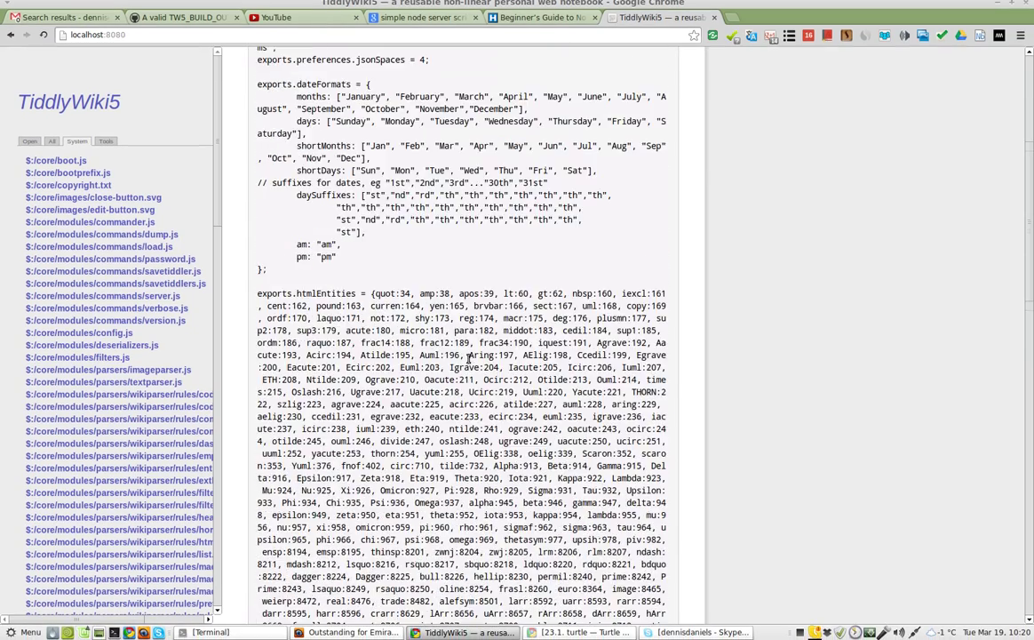
scroll(469, 359, "down", 2)
scroll(469, 360, "down", 1)
scroll(470, 361, "down", 2)
scroll(471, 363, "down", 2)
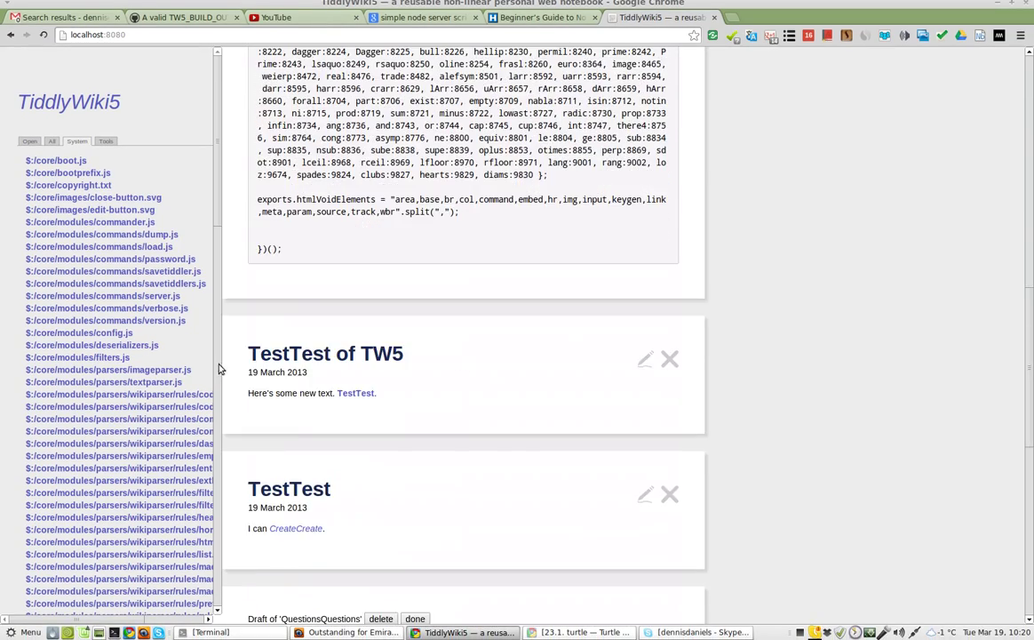
left_click(91, 345)
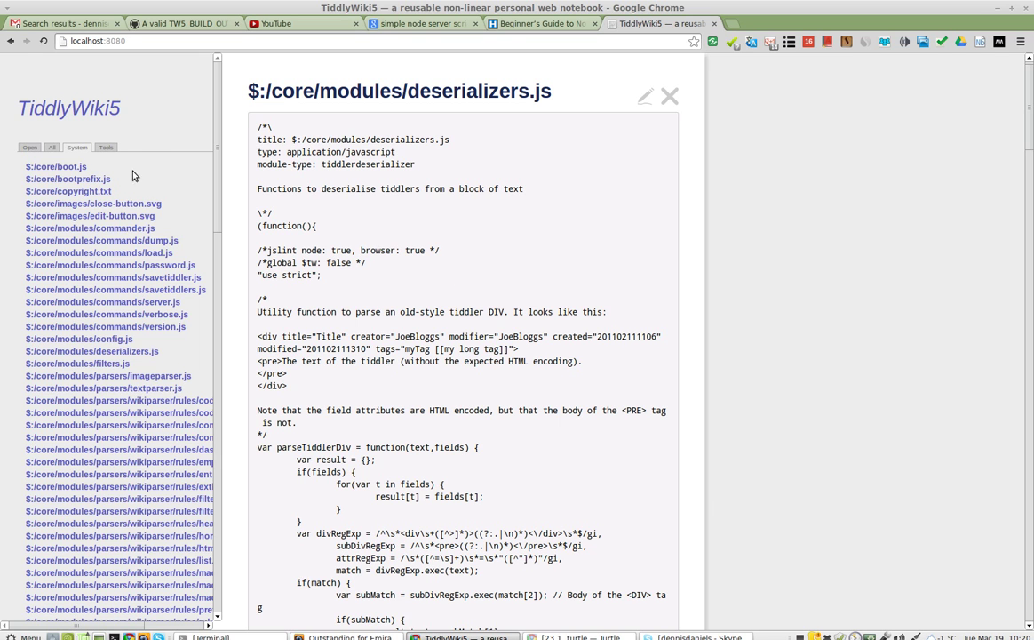
Step: Browse the sidebar's Tools, All, Open and System lists
left_click(106, 147)
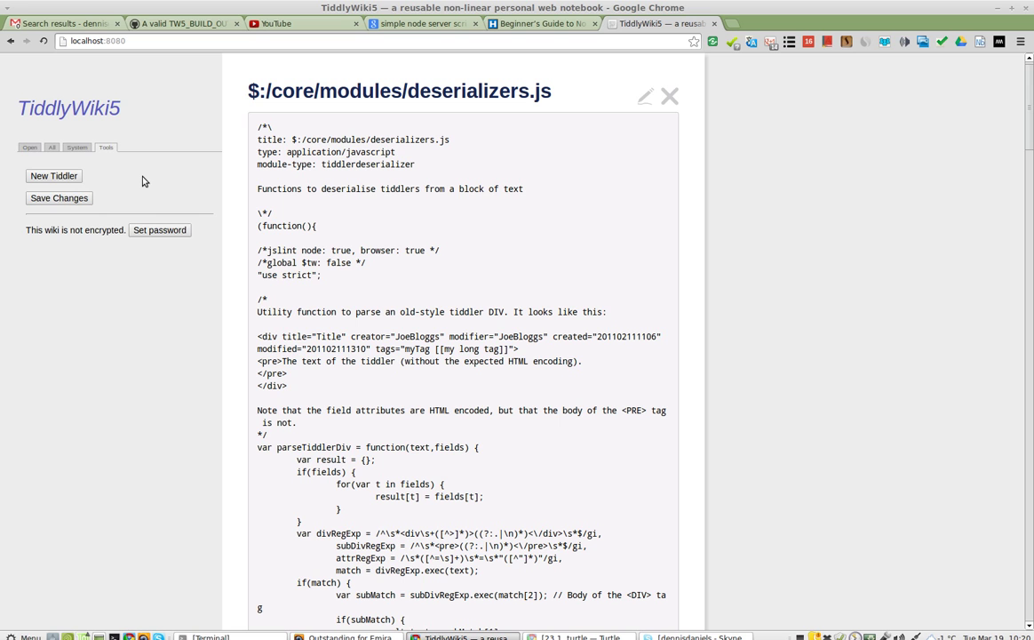
left_click(53, 148)
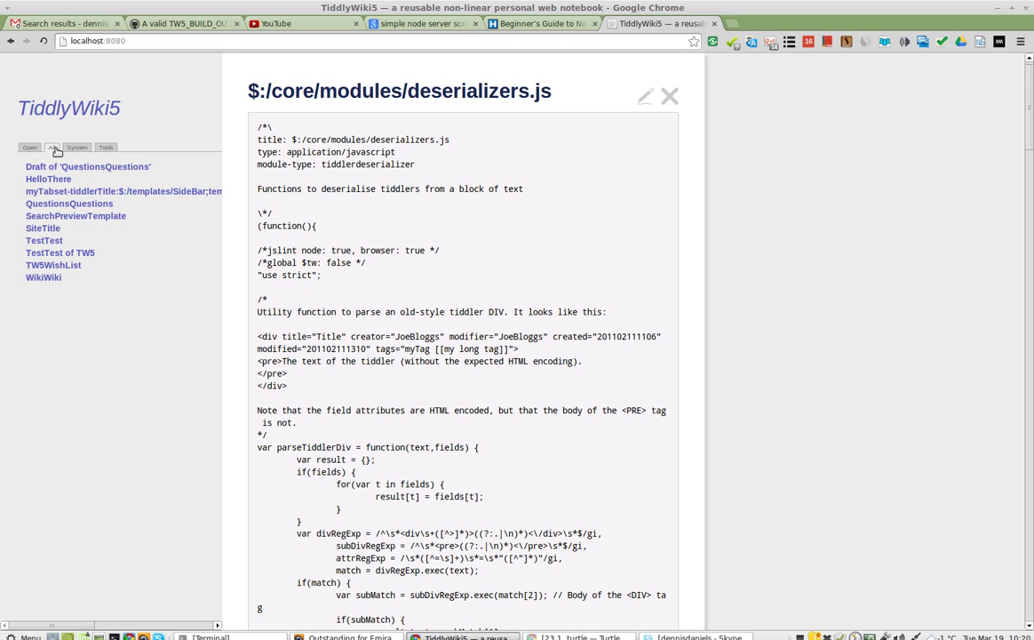
left_click(30, 148)
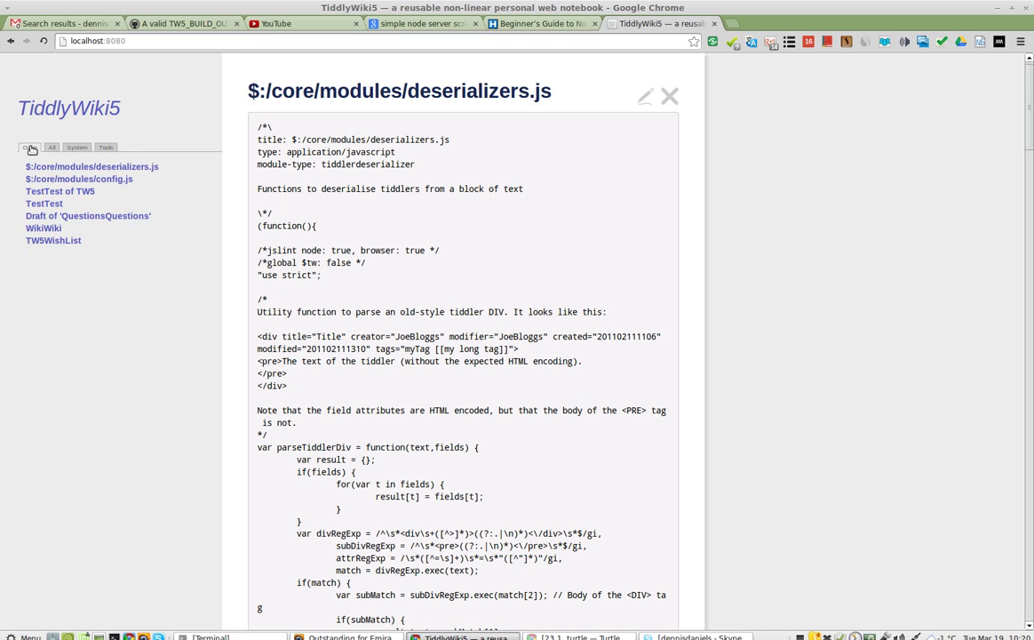
left_click(106, 148)
left_click(72, 149)
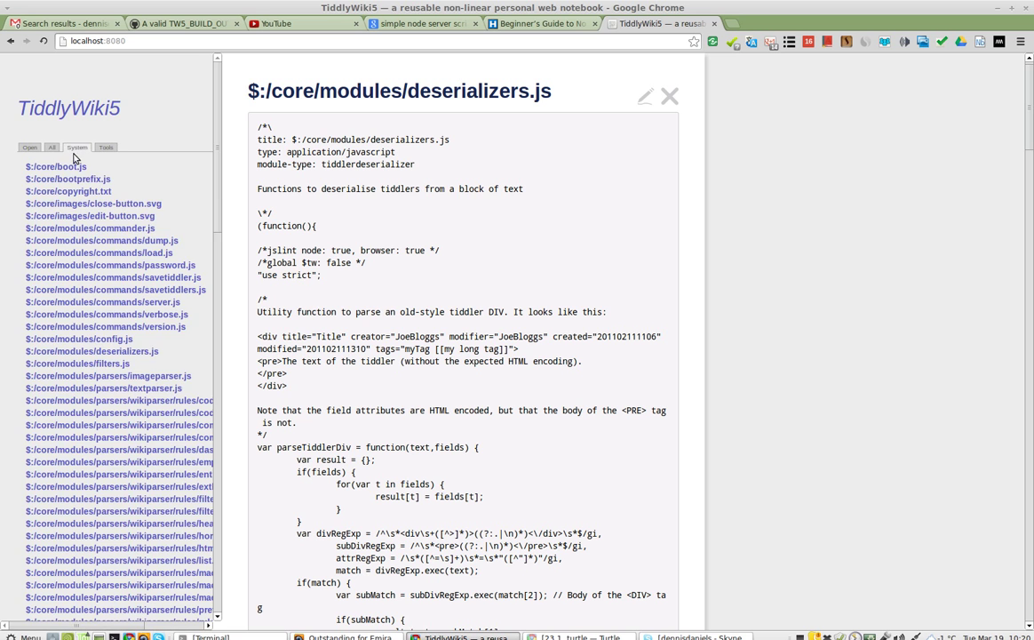
mouse_move(215, 157)
left_mouse_down()
mouse_move(213, 588)
mouse_move(225, 138)
left_mouse_up()
left_click(52, 148)
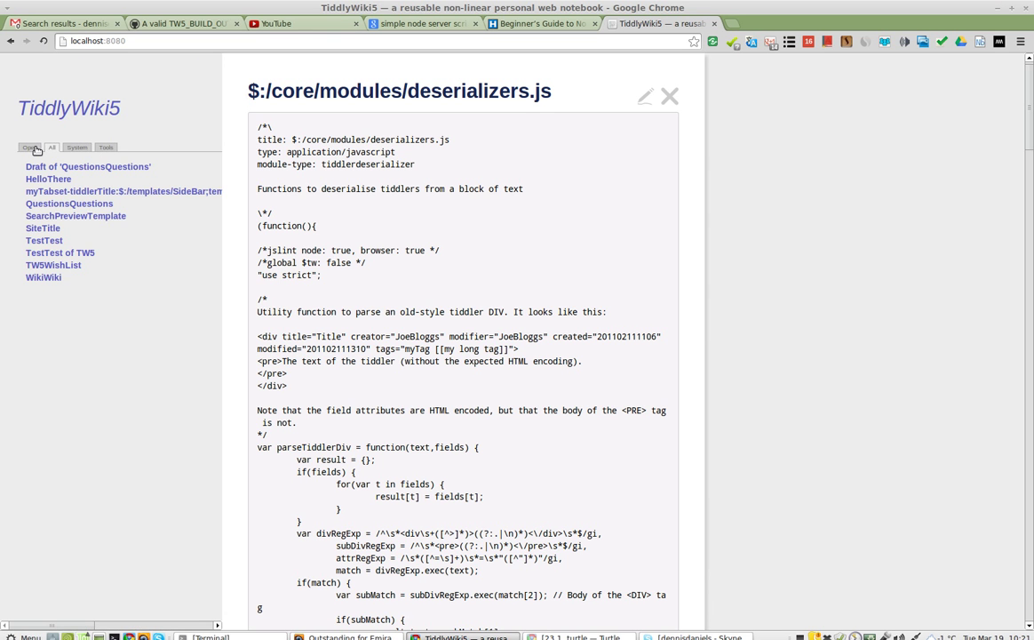
left_click(30, 148)
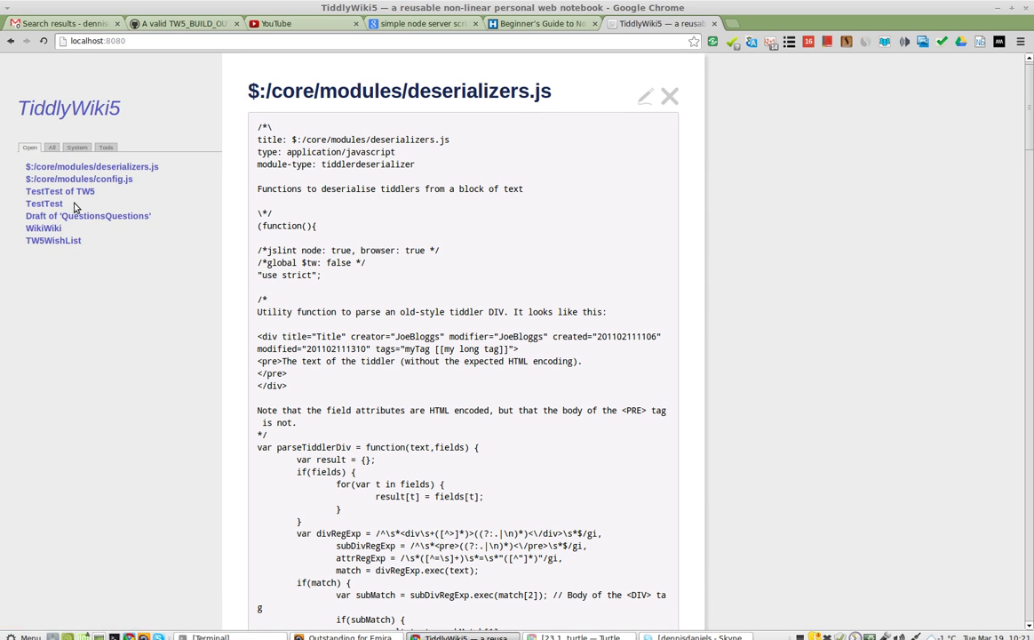
Step: Return to the QuestionsQuestions draft and save it
left_click(58, 241)
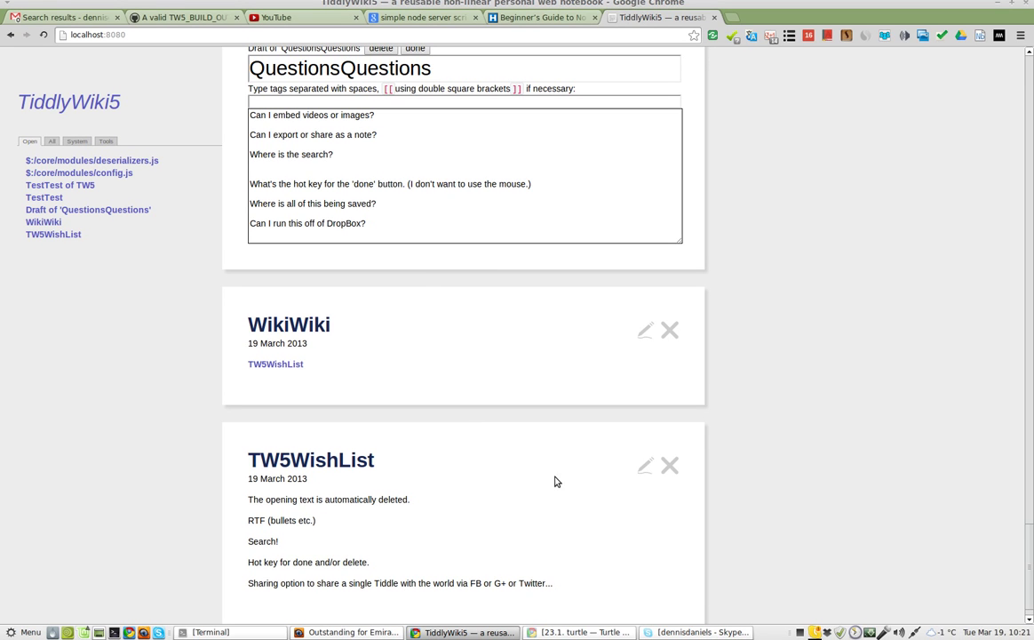
scroll(473, 247, "up", 1)
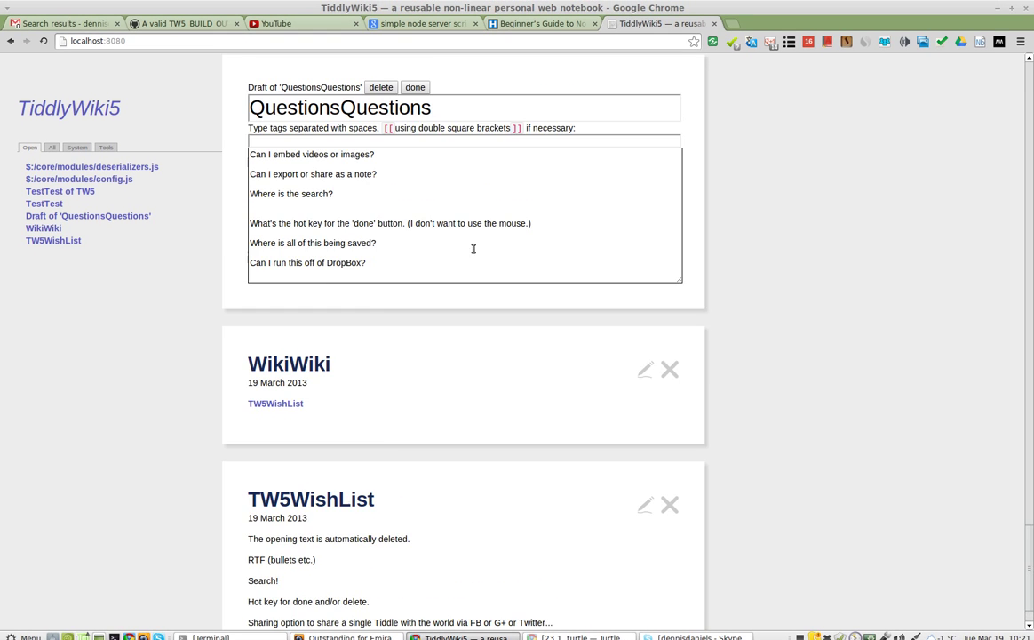
left_click(415, 89)
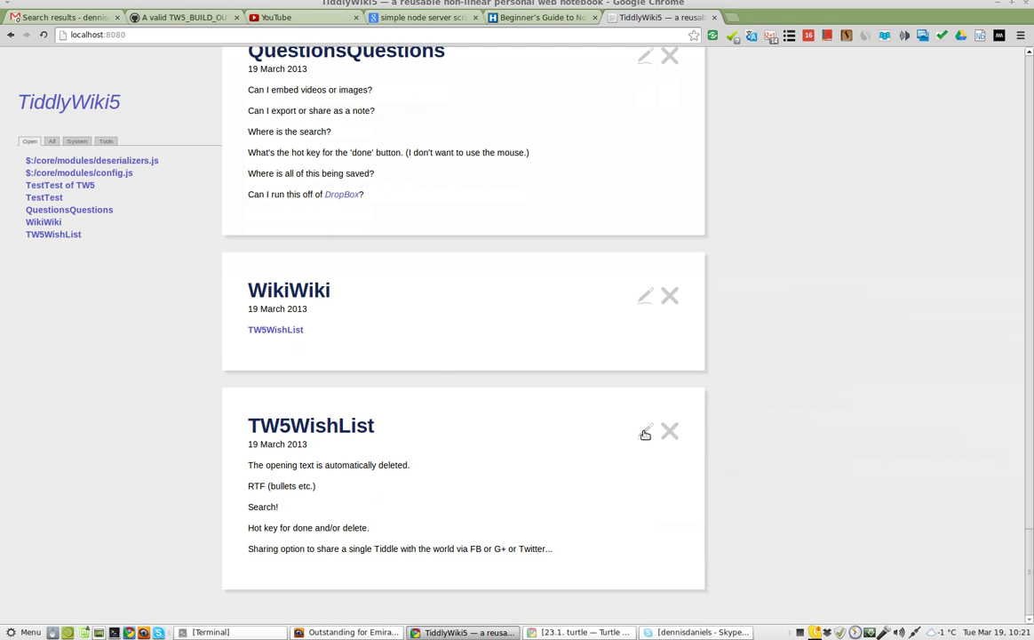
Step: Append a line to TW5WishList asking whether settings belong in the tab, then save it
left_click(645, 431)
left_click(581, 567)
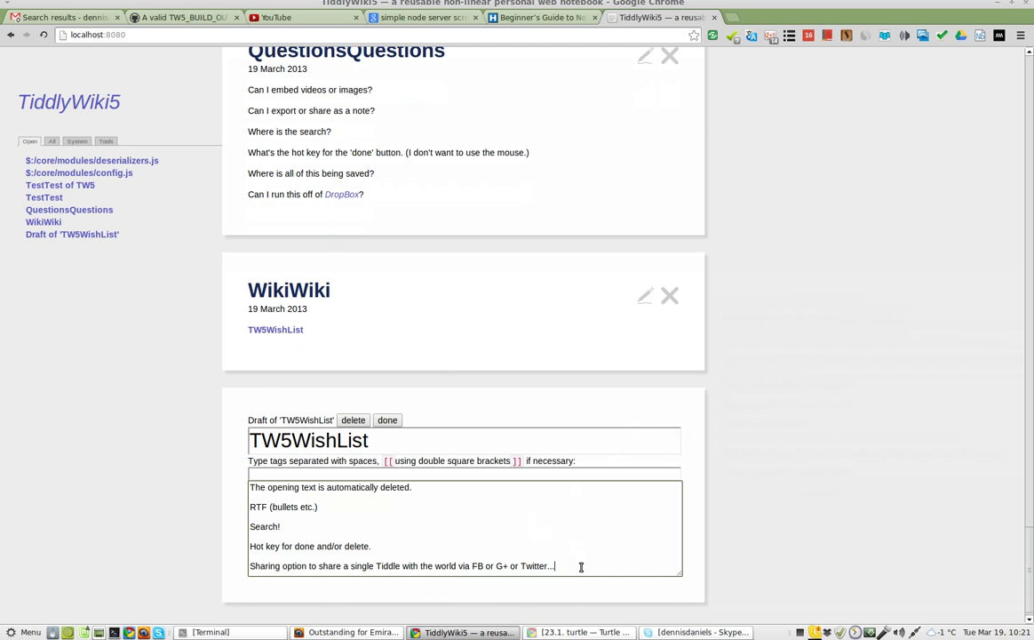
key("Return")
key("Return")
type("settings f")
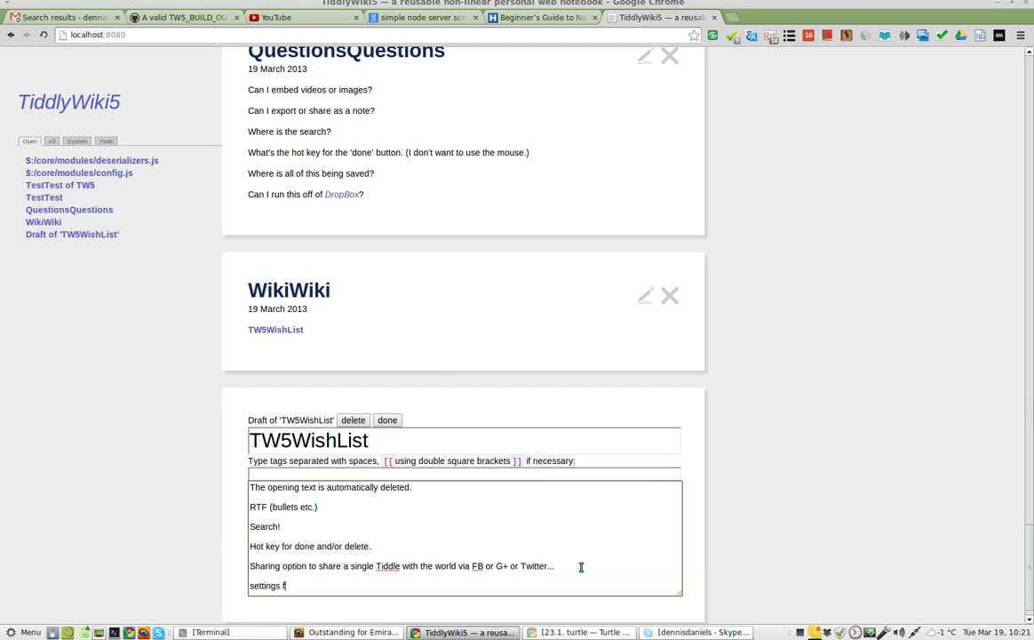
type("or")
key("BackSpace")
key("BackSpace")
key("BackSpace")
type("are  the")
key("BackSpace")
key("BackSpace")
key("BackSpace")
type("in the")
type("e ta")
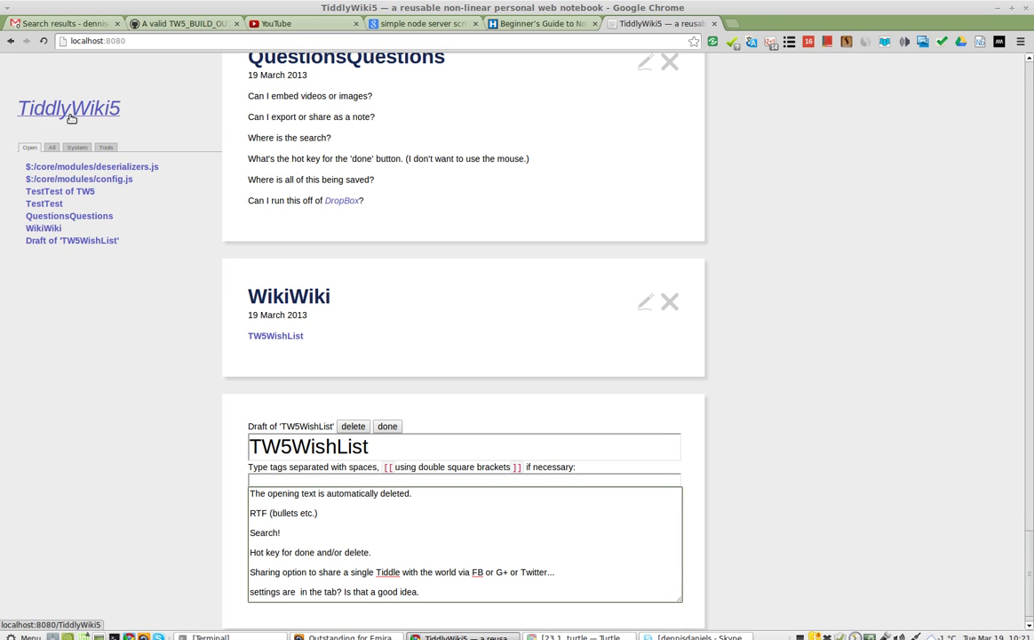
left_click(387, 419)
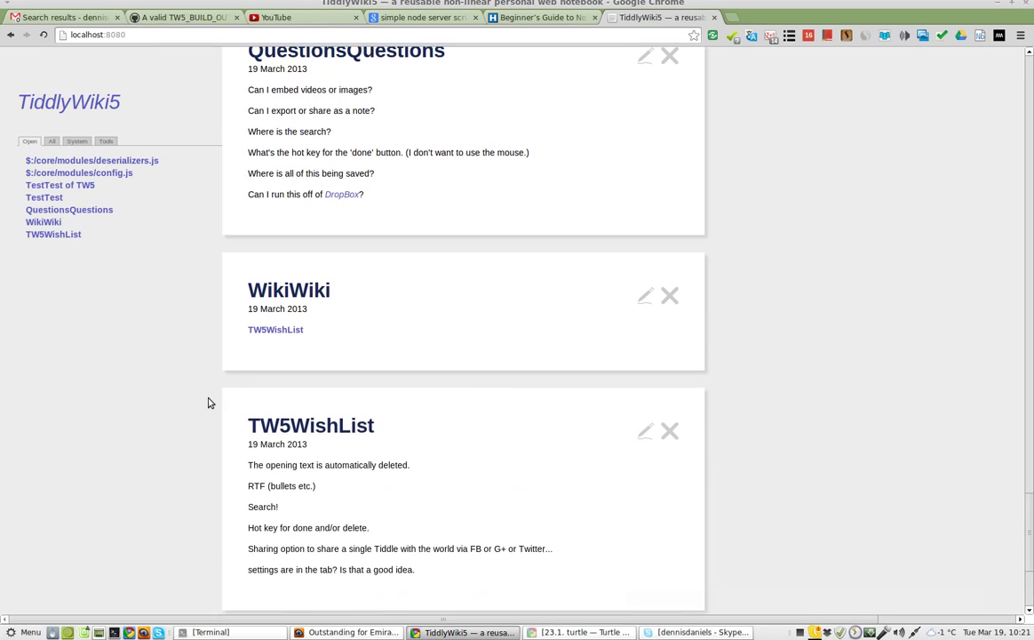
Step: Close the deserializers.js core module tiddler and scroll down through config.js
scroll(213, 356, "up", 4)
scroll(832, 401, "up", 2)
scroll(831, 400, "up", 3)
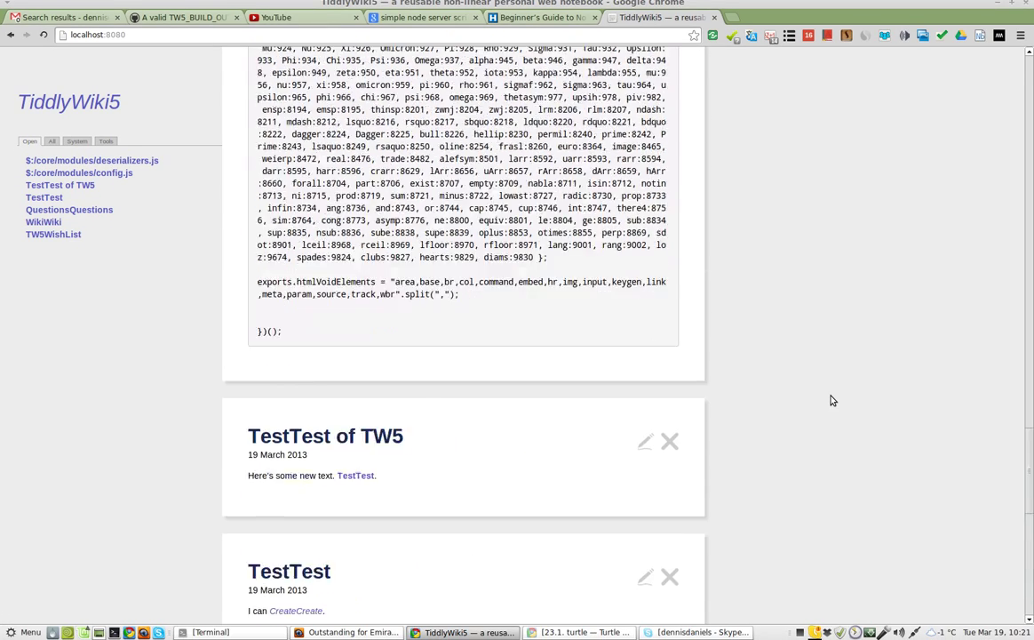
scroll(831, 399, "up", 3)
scroll(831, 397, "up", 1)
scroll(831, 396, "up", 4)
scroll(832, 394, "up", 2)
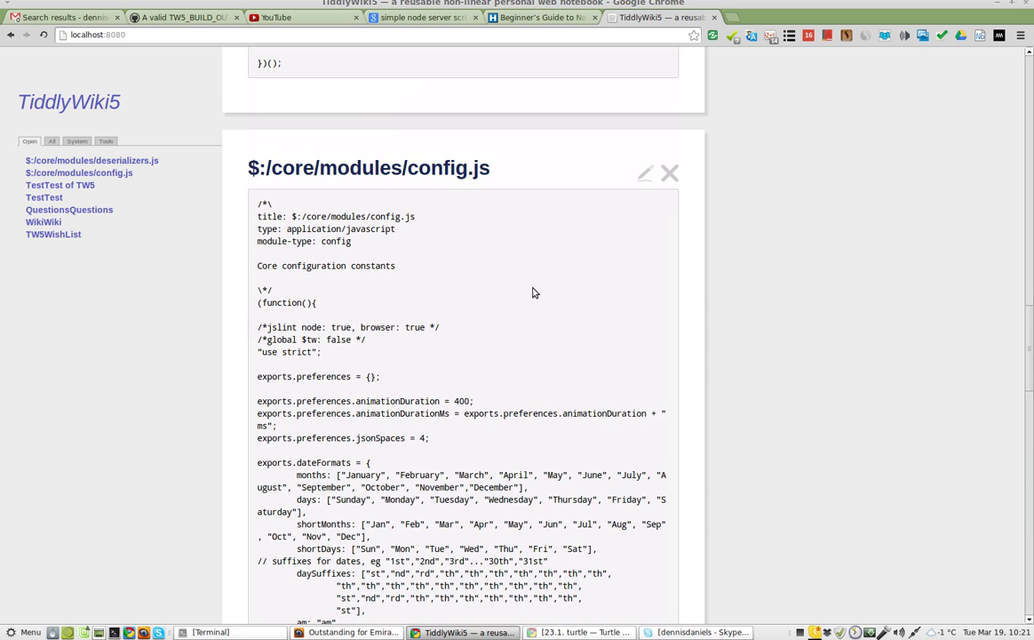
left_click(151, 167)
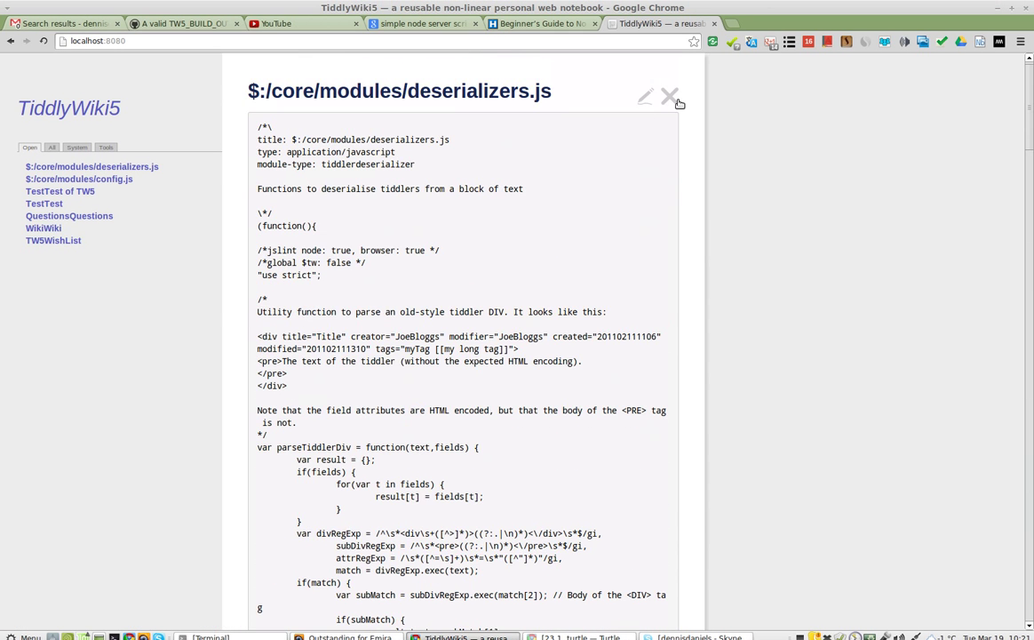
left_click(620, 96)
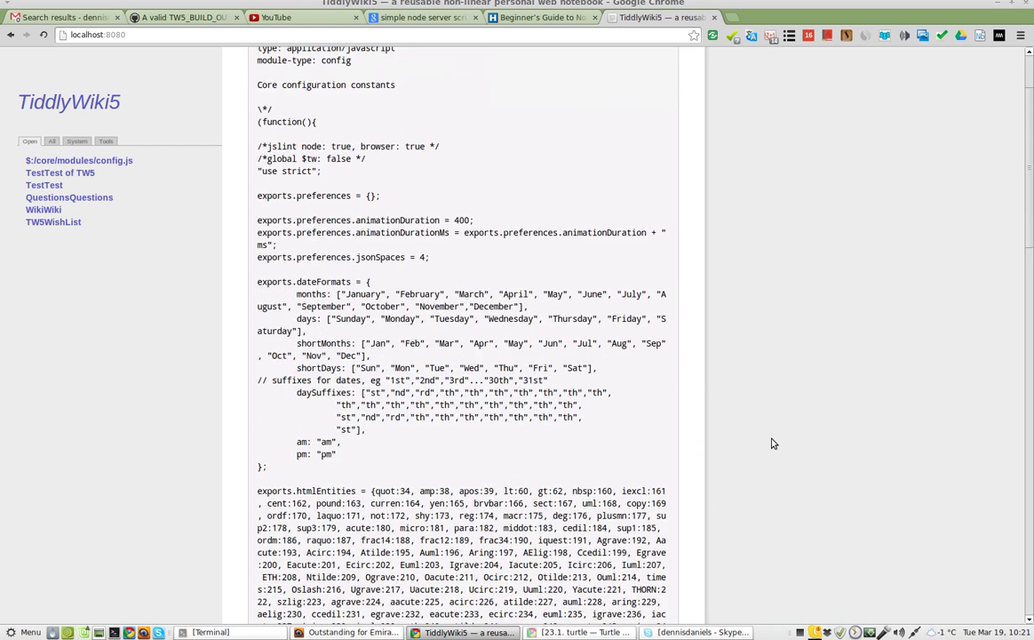
scroll(773, 443, "down", 3)
scroll(772, 443, "down", 5)
scroll(771, 461, "down", 5)
scroll(769, 470, "down", 1)
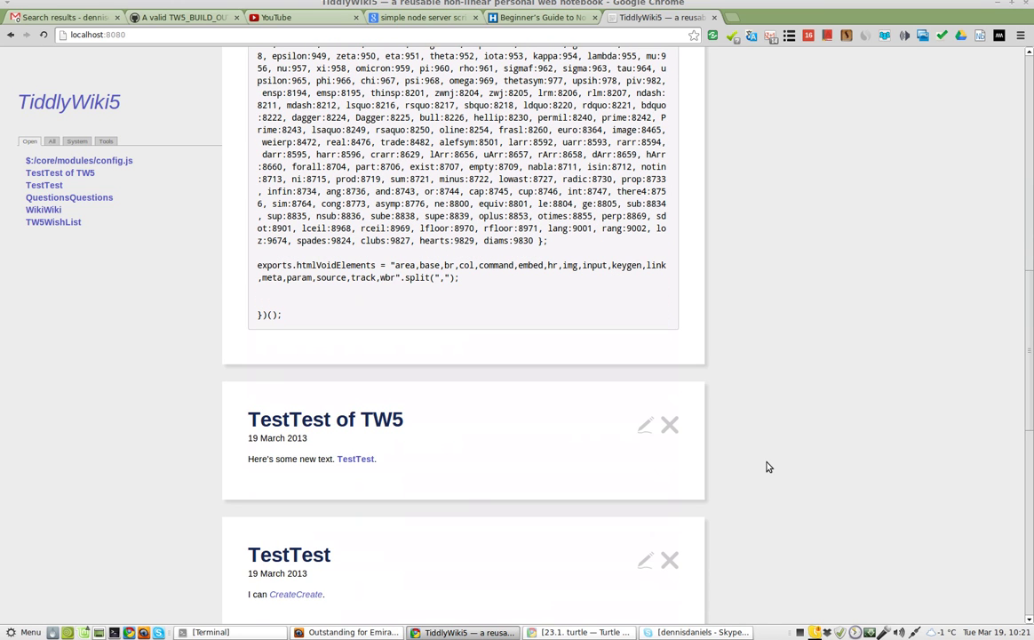